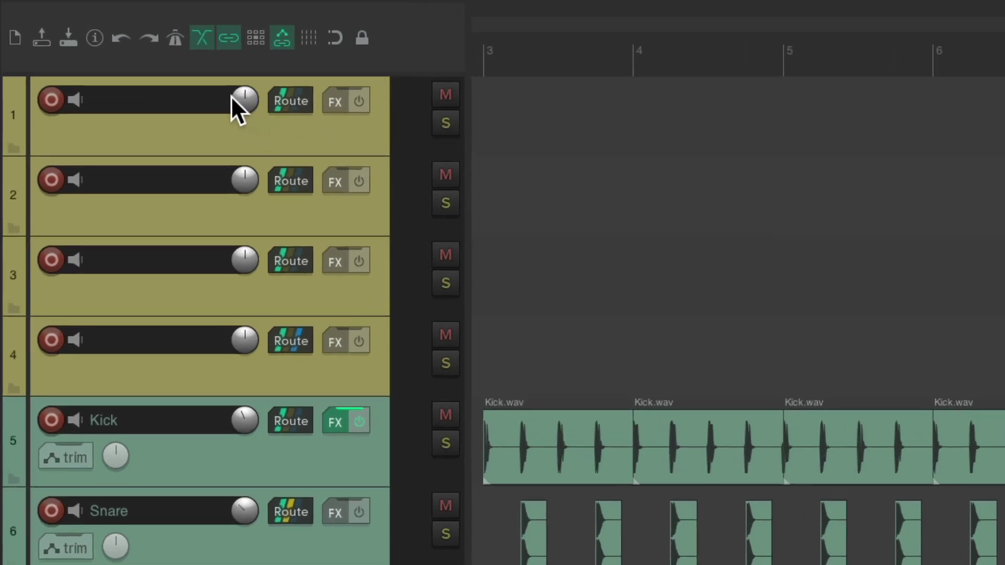
- Name the four empty return tracks, top to bottom, Drumverb, Vocalverb, Echo and 1/8 Delay
double_click(172, 91)
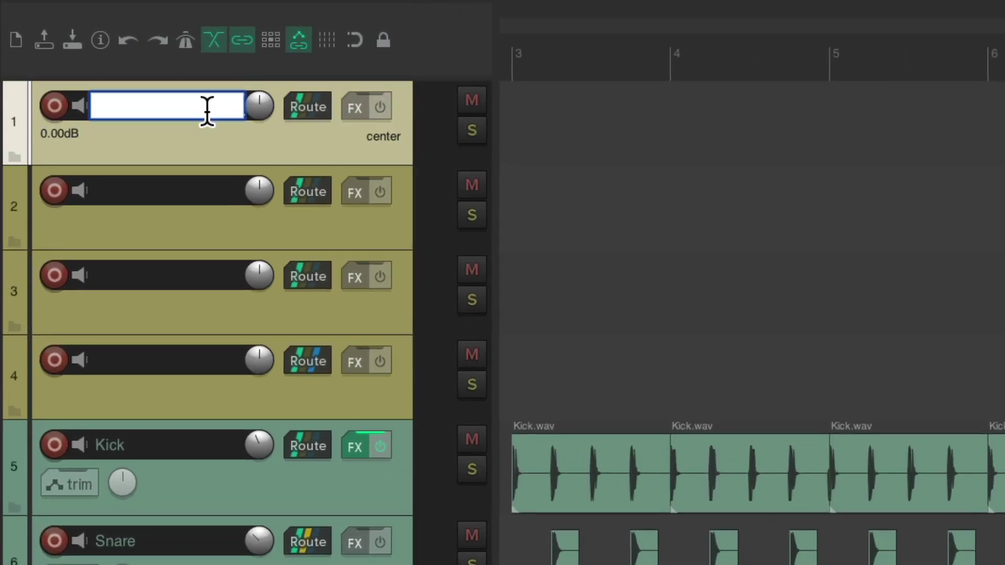
type("Drumverb")
key("Return")
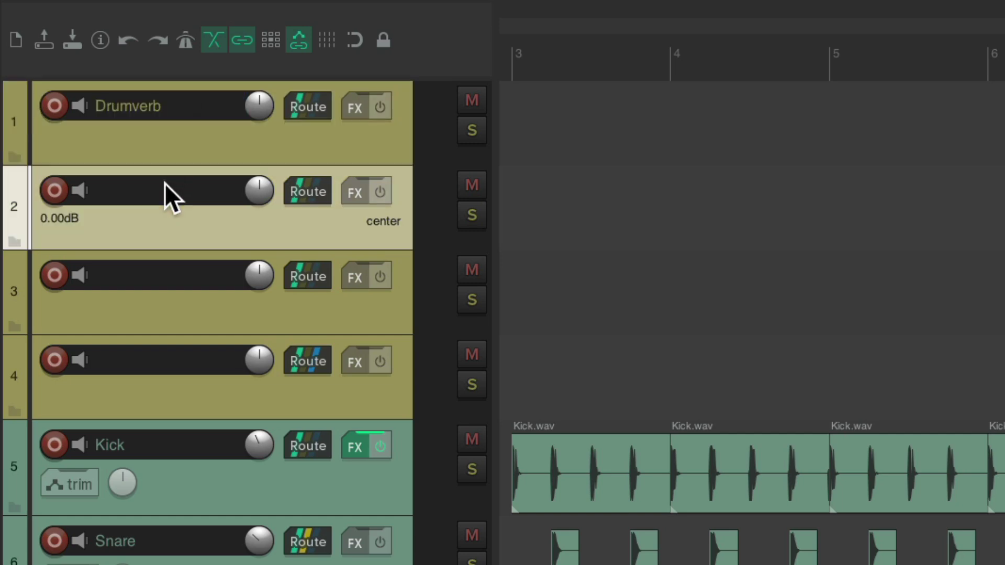
double_click(165, 183)
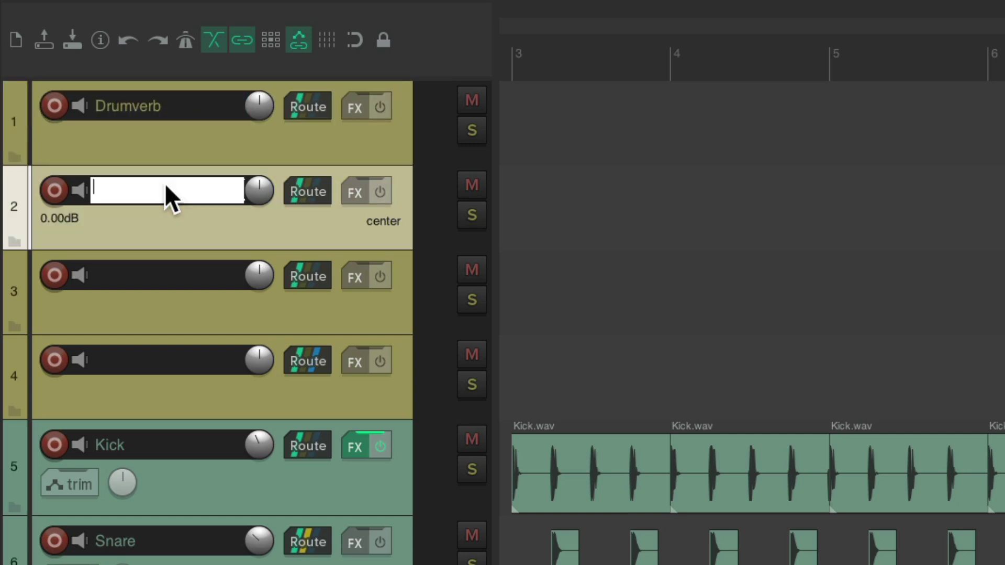
type("Vocalverb")
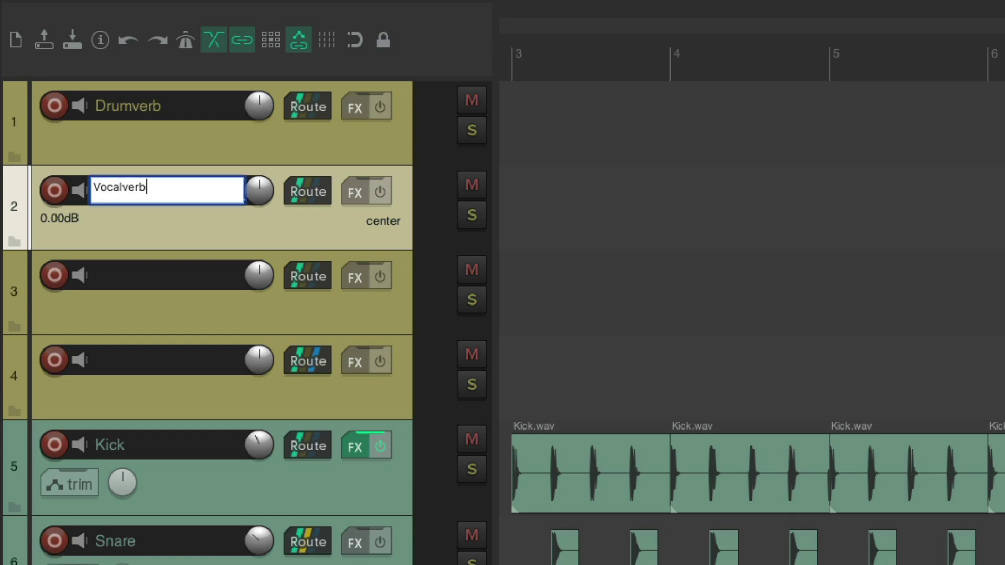
key("Return")
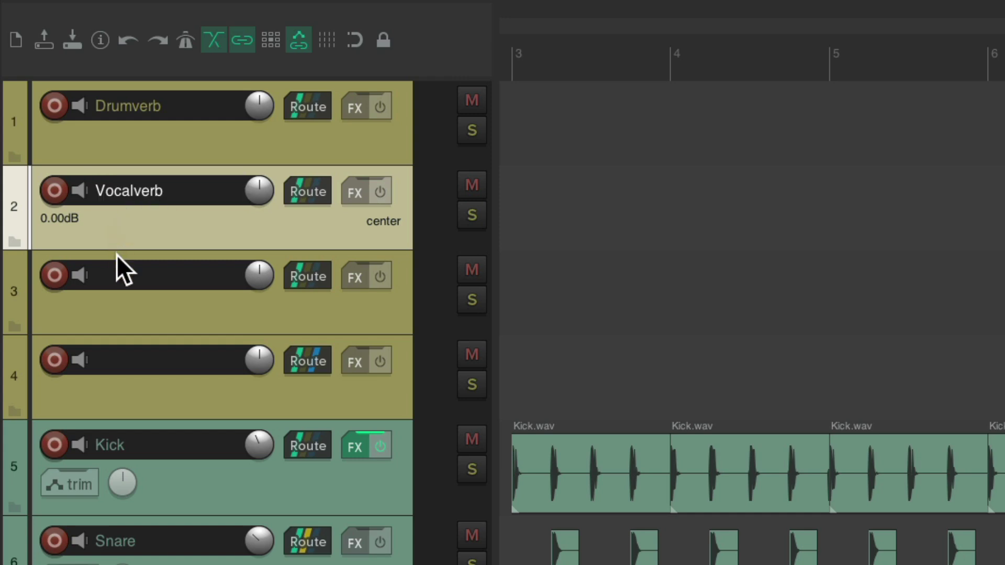
double_click(168, 276)
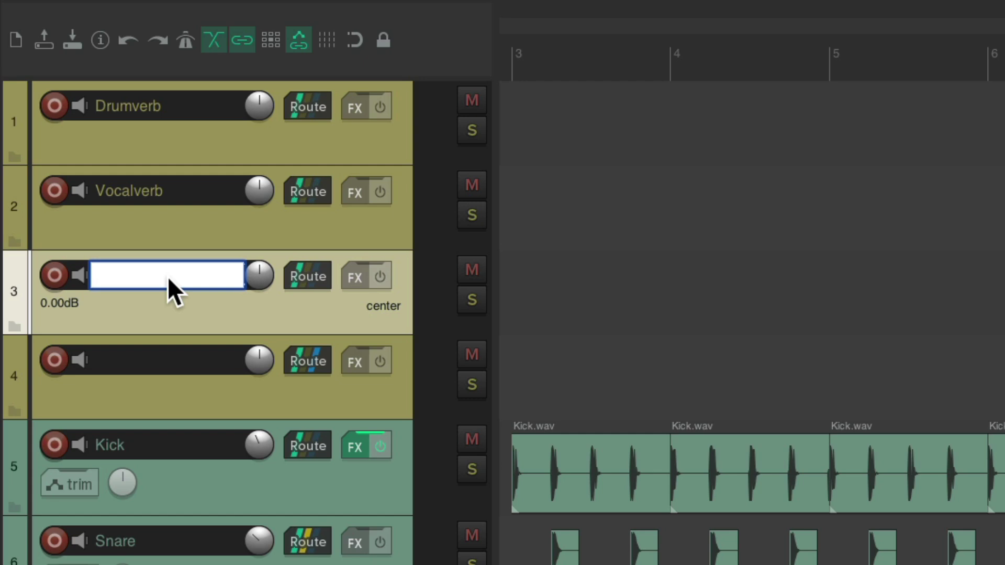
type("Echo")
key("Return")
double_click(165, 359)
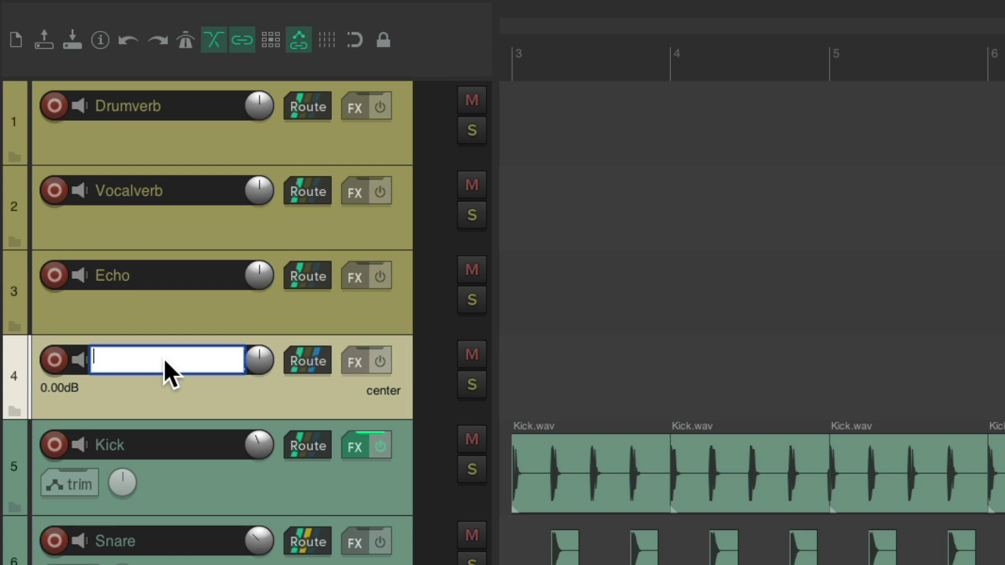
type("1/8 Delay")
key("Return")
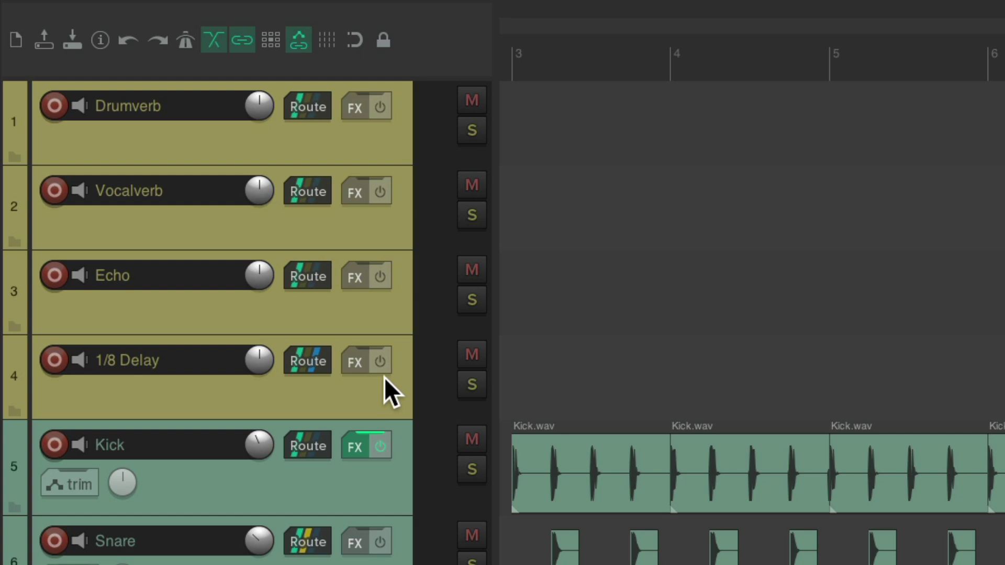
- Load the Cockos ReaVerbate plugin onto the Drumverb track
left_click(357, 106)
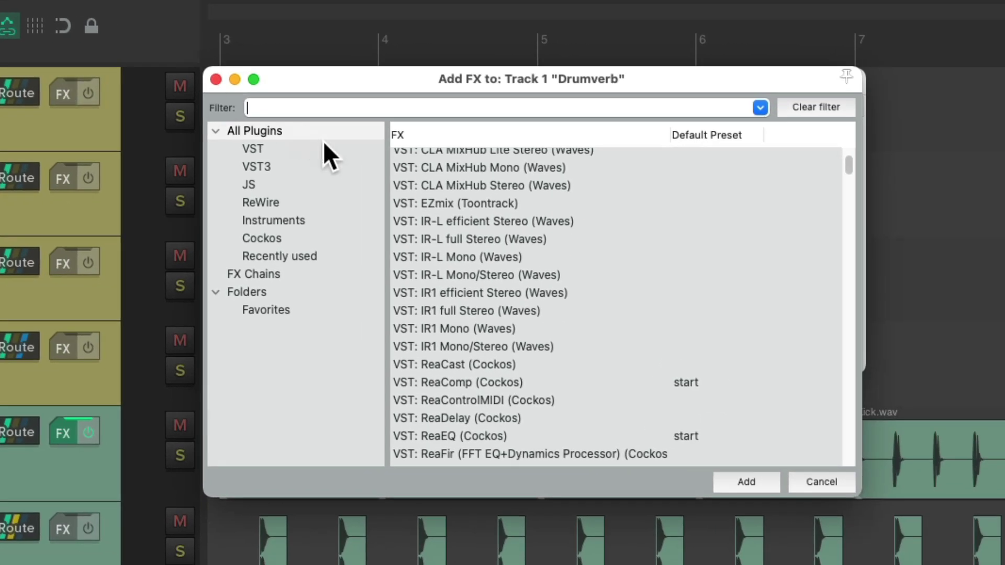
left_click(316, 238)
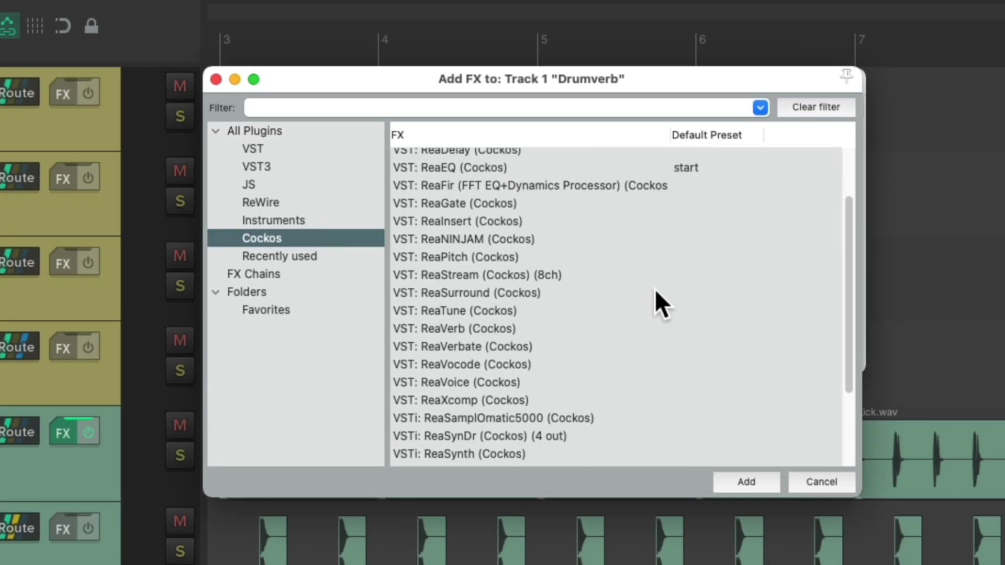
scroll(654, 288, "down", 3)
left_click(587, 285)
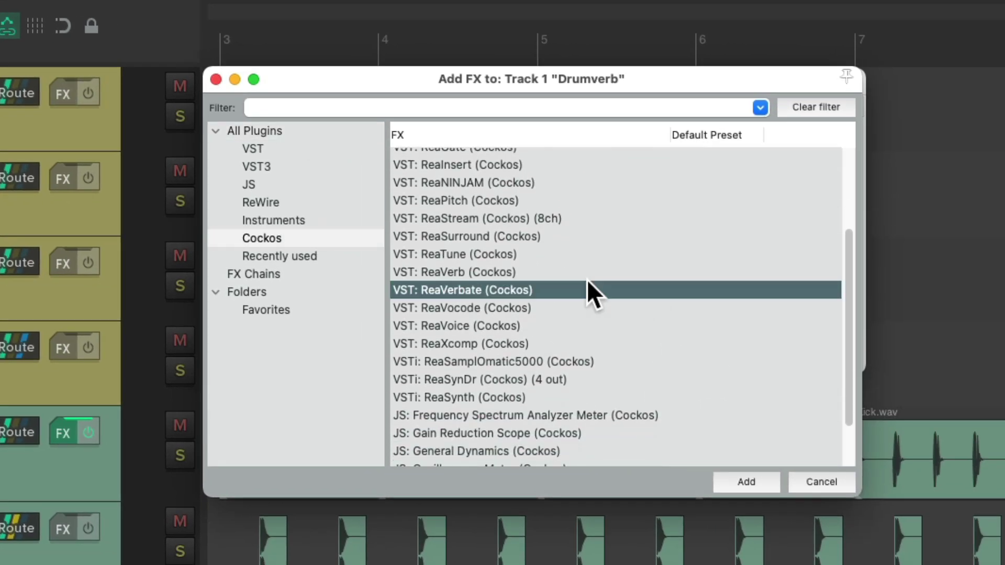
double_click(561, 288)
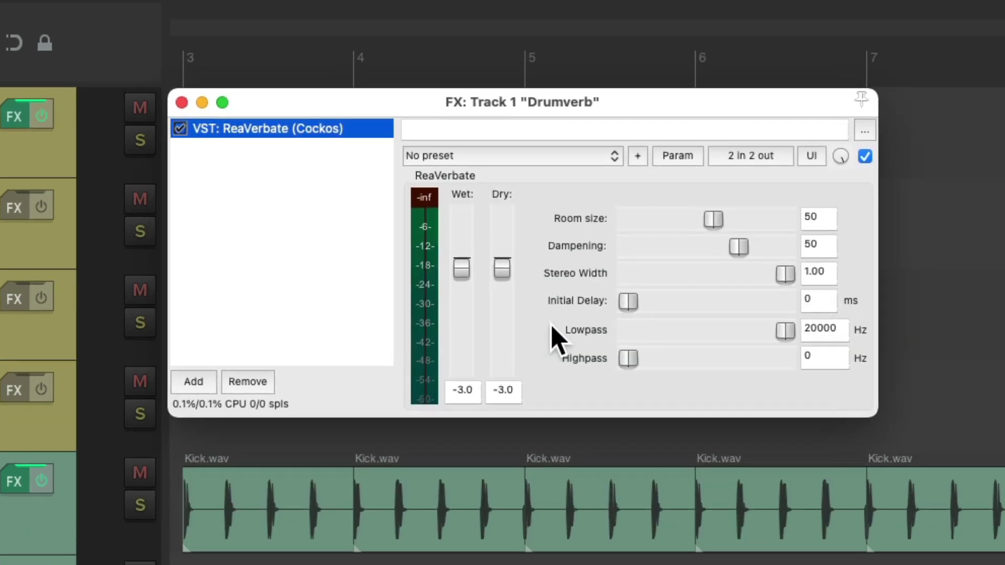
- Mute the reverb's dry signal, set wet to 0 dB, room size 70, and lowpass 7218 Hz
left_click_drag(503, 275, 511, 397)
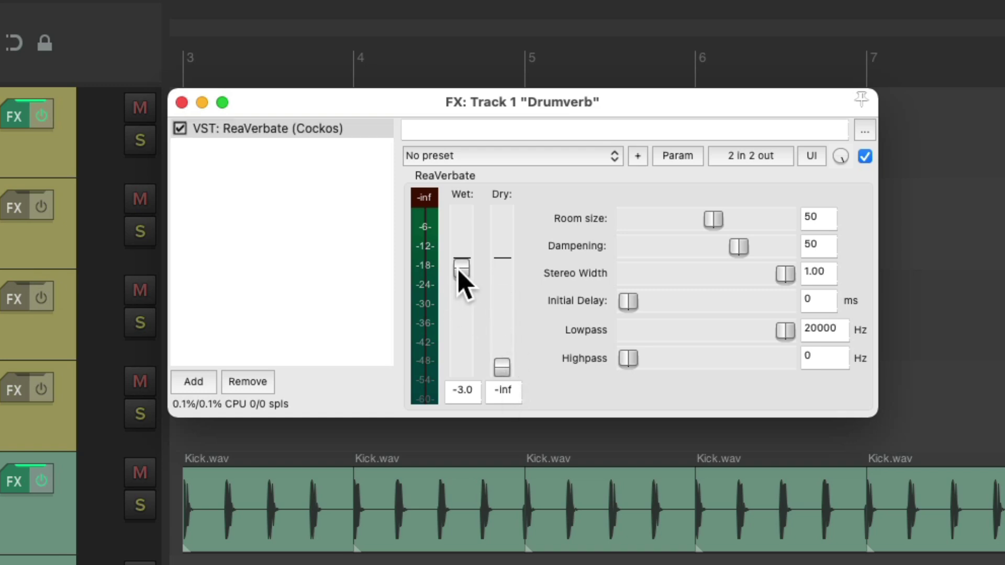
left_click_drag(458, 274, 459, 269)
left_click_drag(716, 222, 762, 251)
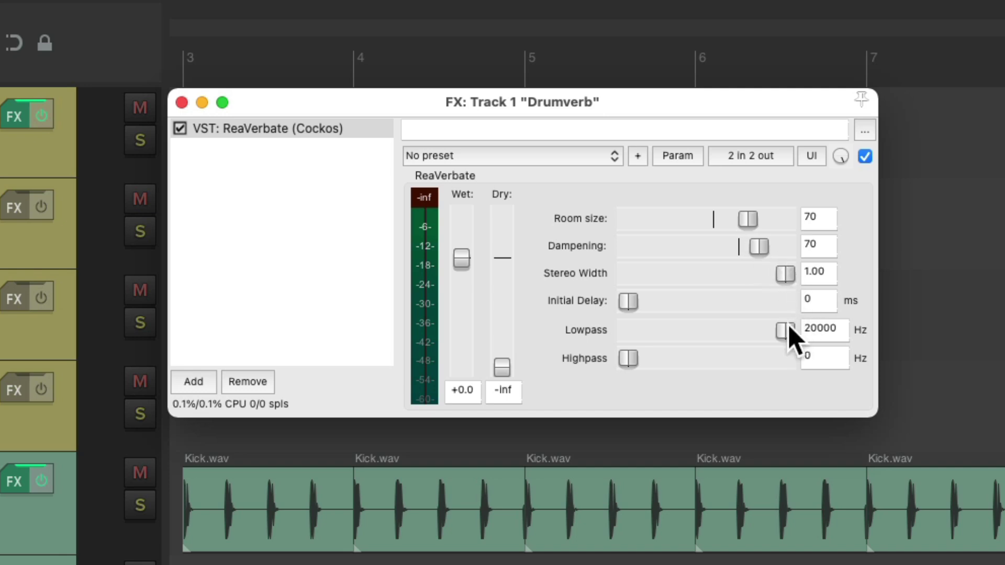
left_click_drag(786, 329, 749, 352)
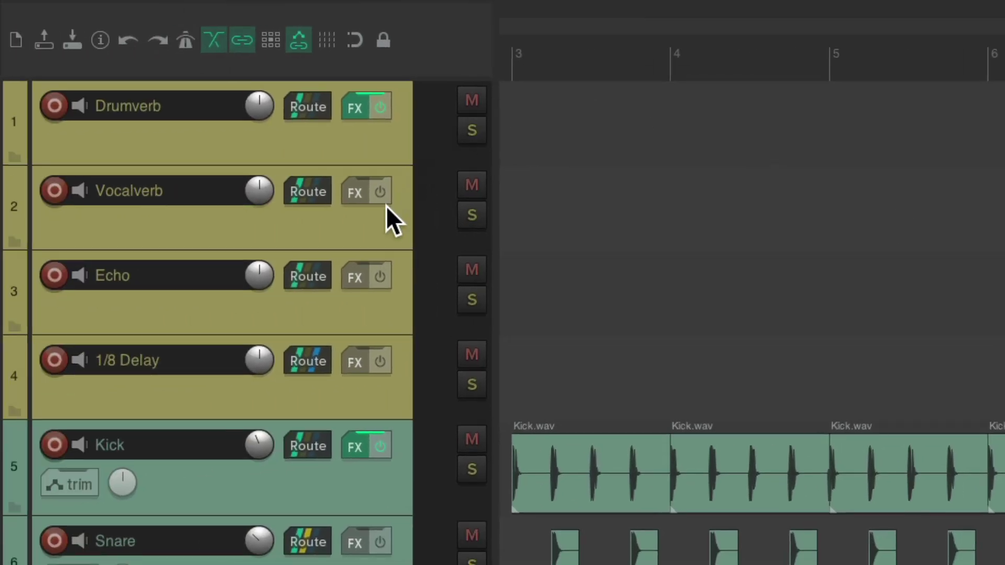
- Load the Cockos ReaVerbate plugin onto the Vocalverb track
left_click(354, 194)
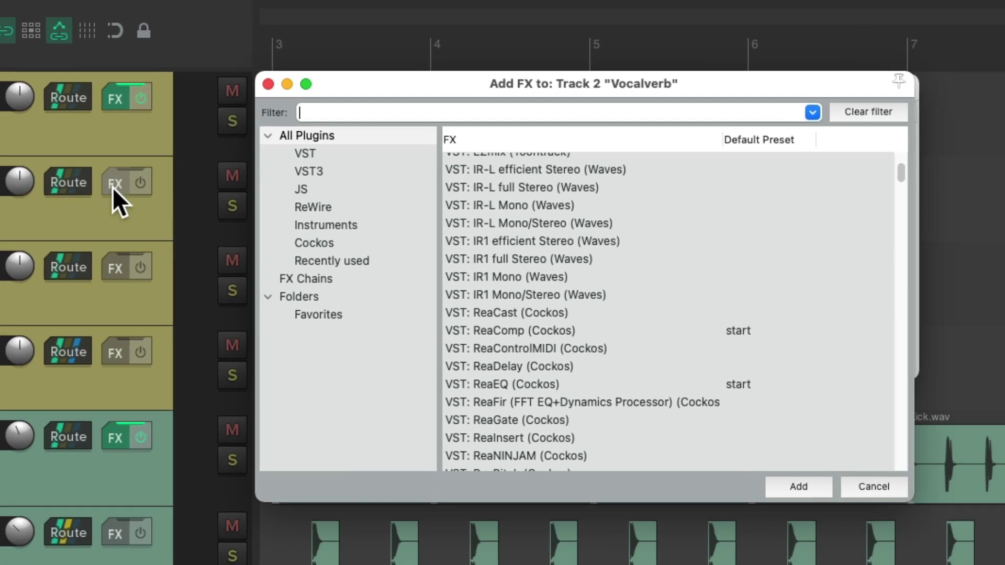
left_click(289, 238)
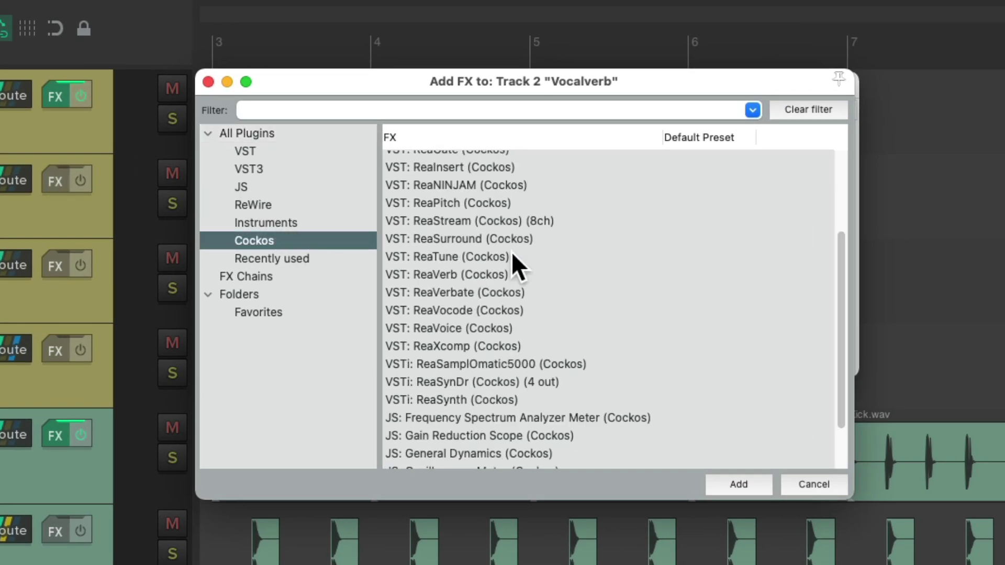
left_click(539, 286)
double_click(539, 292)
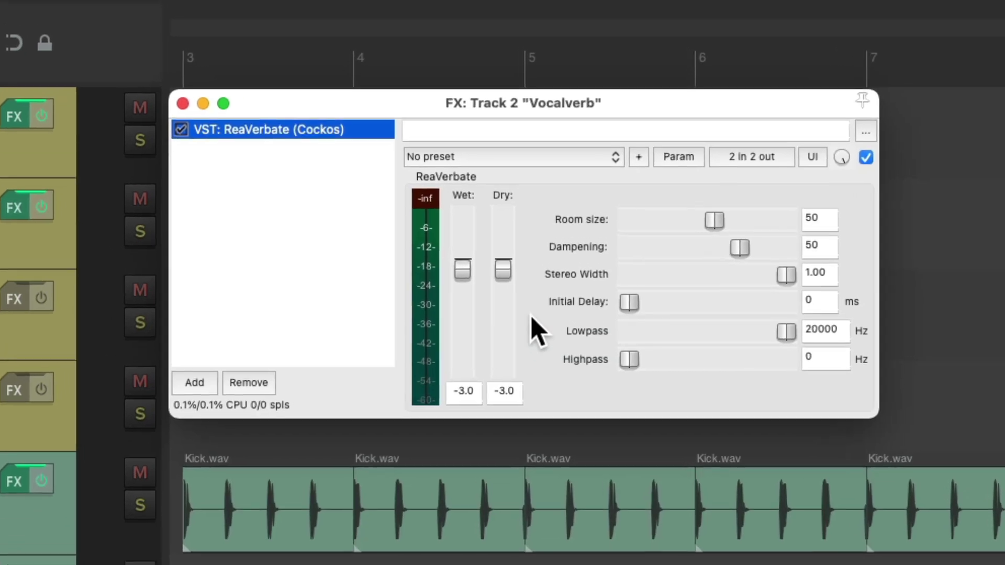
- Mute the dry signal and set room size 95, dampening 10 and 80 ms initial delay
left_click_drag(503, 269, 511, 408)
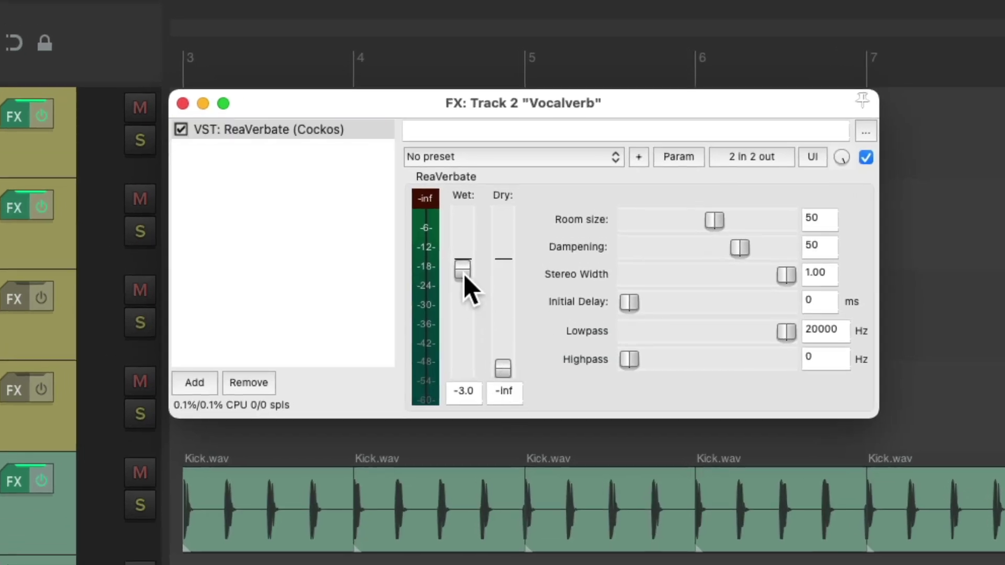
scroll(462, 271, "up", 3)
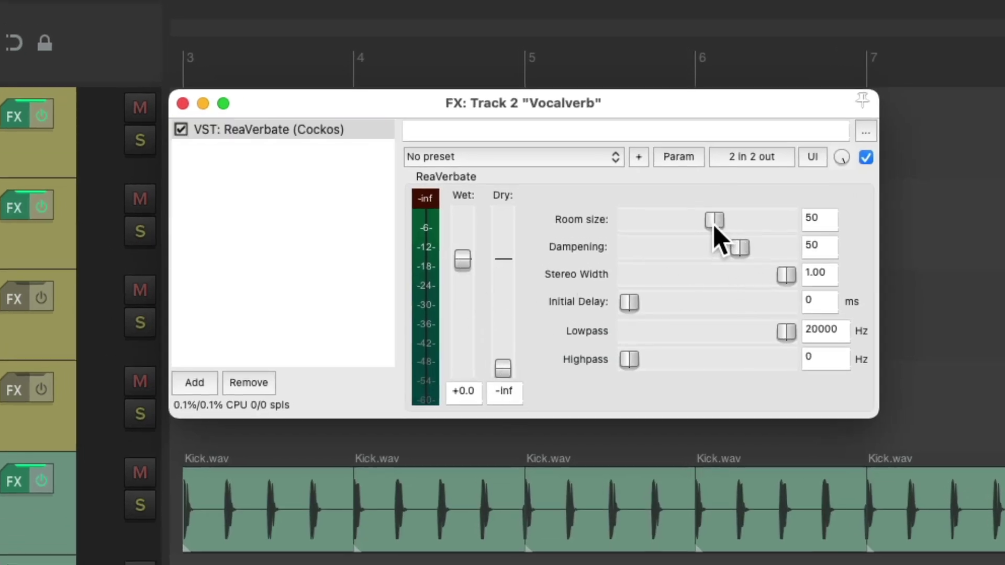
left_click_drag(714, 224, 782, 225)
left_click_drag(741, 250, 677, 252)
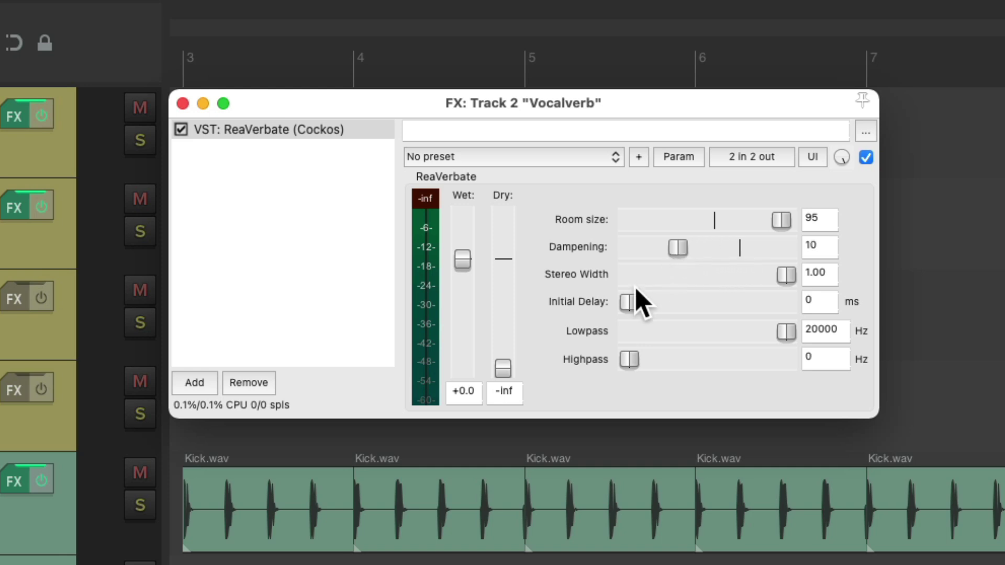
left_click_drag(630, 302, 691, 303)
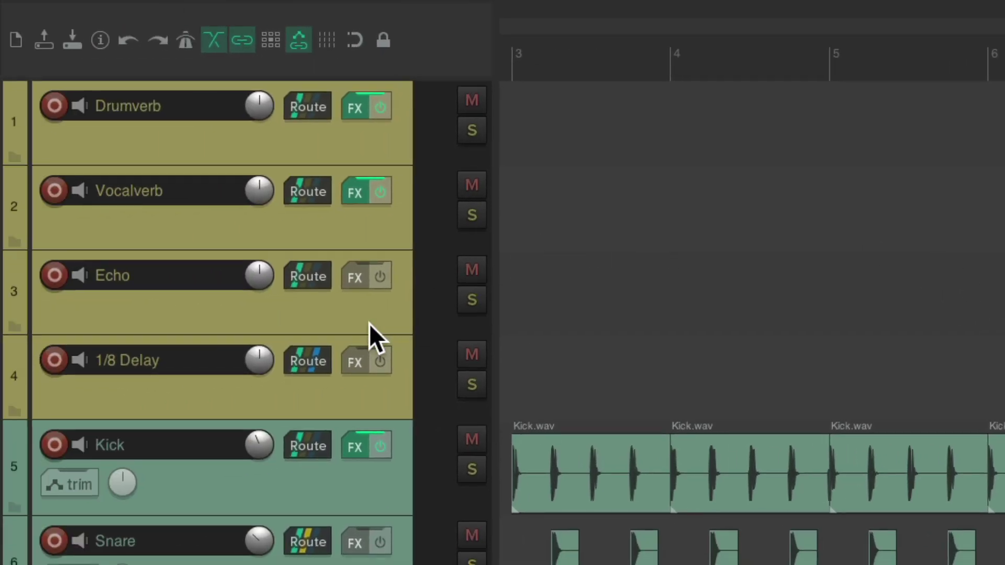
- Load the Cockos ReaDelay plugin onto the Echo track
left_click(349, 282)
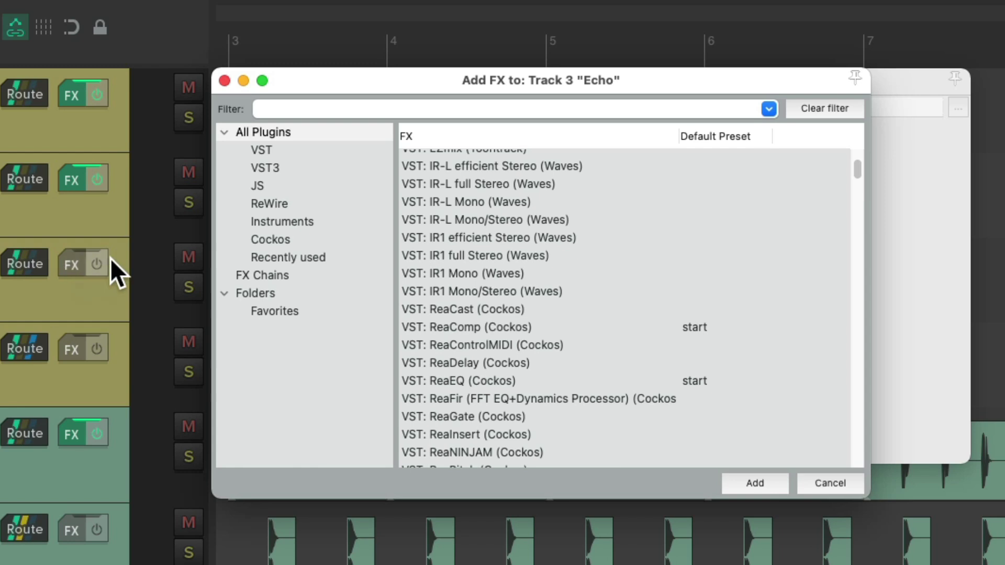
left_click(270, 239)
scroll(526, 306, "up", 5)
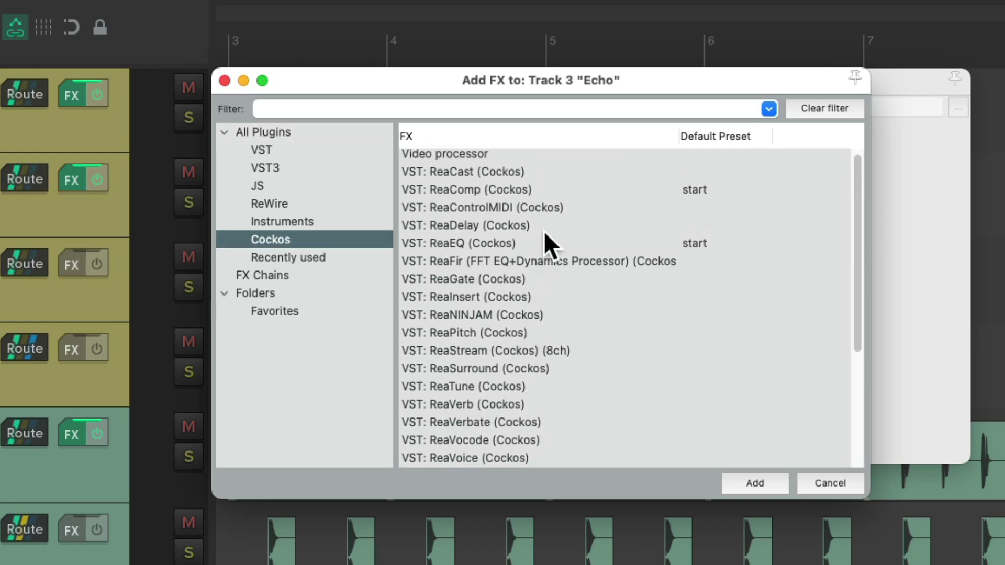
left_click(547, 225)
double_click(538, 225)
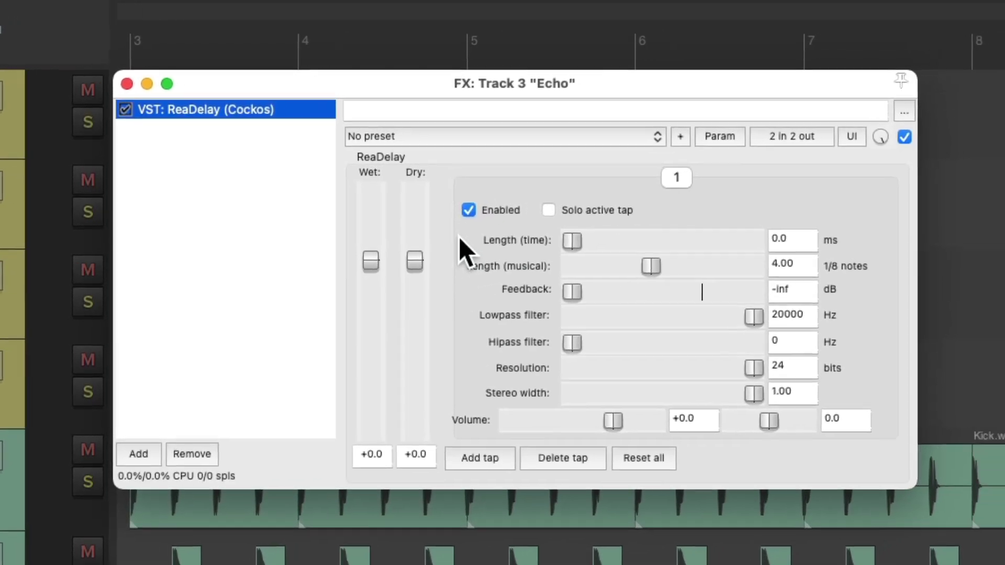
- Mute the dry signal, set musical length to 0, and pan the 184.5 ms tap fully left
left_click_drag(394, 265, 413, 489)
left_click_drag(604, 278, 635, 249)
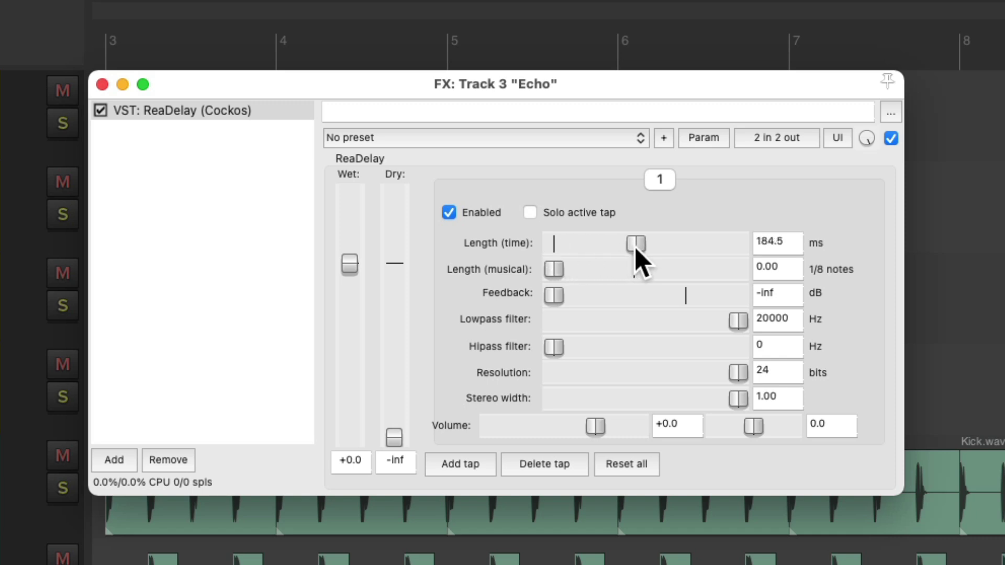
left_click_drag(751, 428, 703, 440)
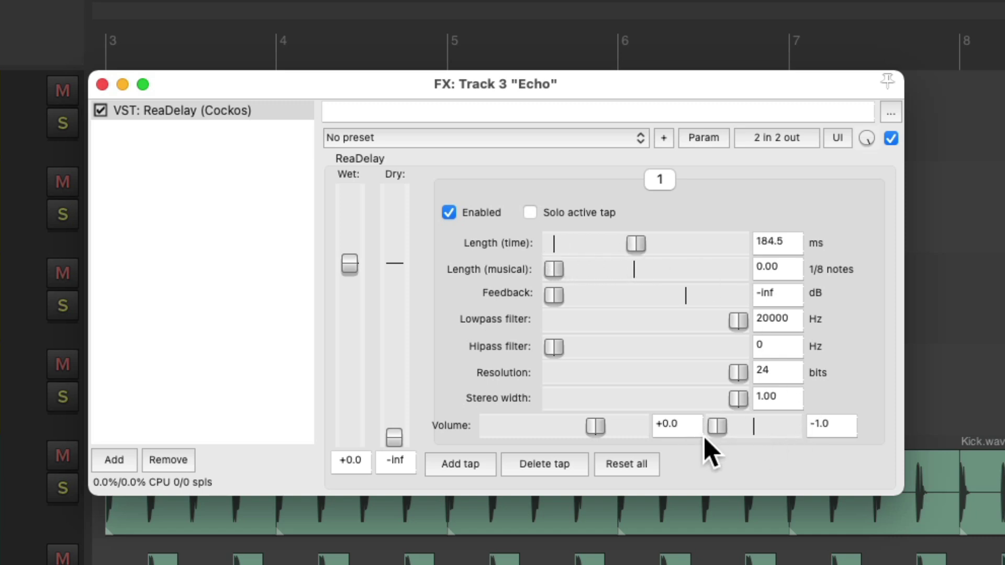
- Add a second delay tap at 219.8 ms panned fully right, then close ReaDelay
left_click(461, 464)
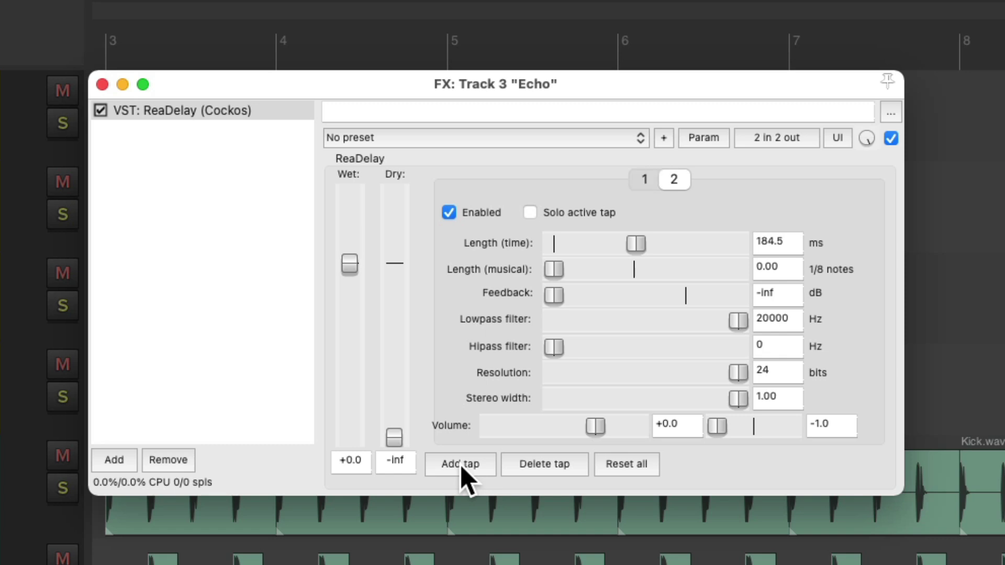
left_click_drag(635, 252, 638, 252)
left_click_drag(714, 425, 791, 426)
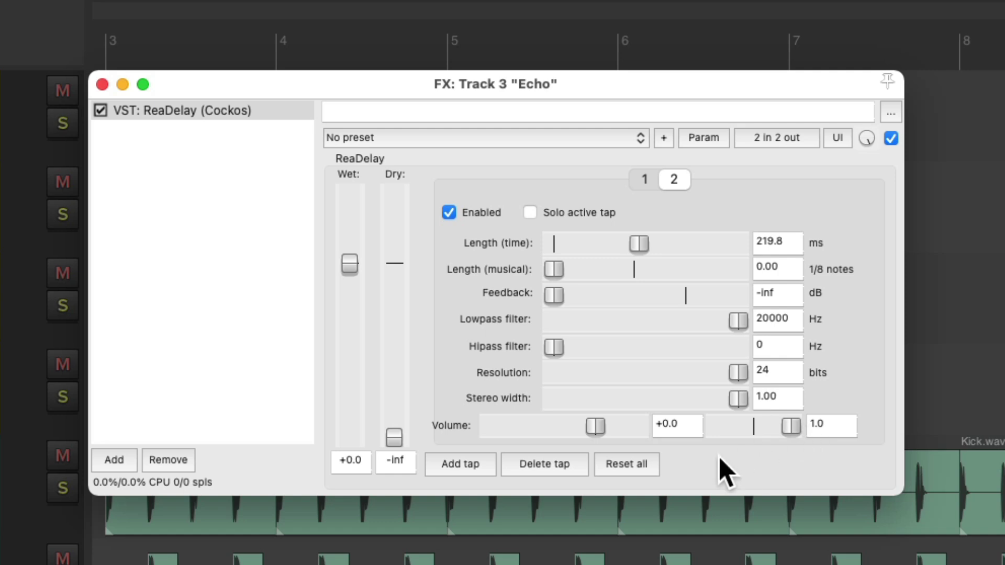
key("Escape")
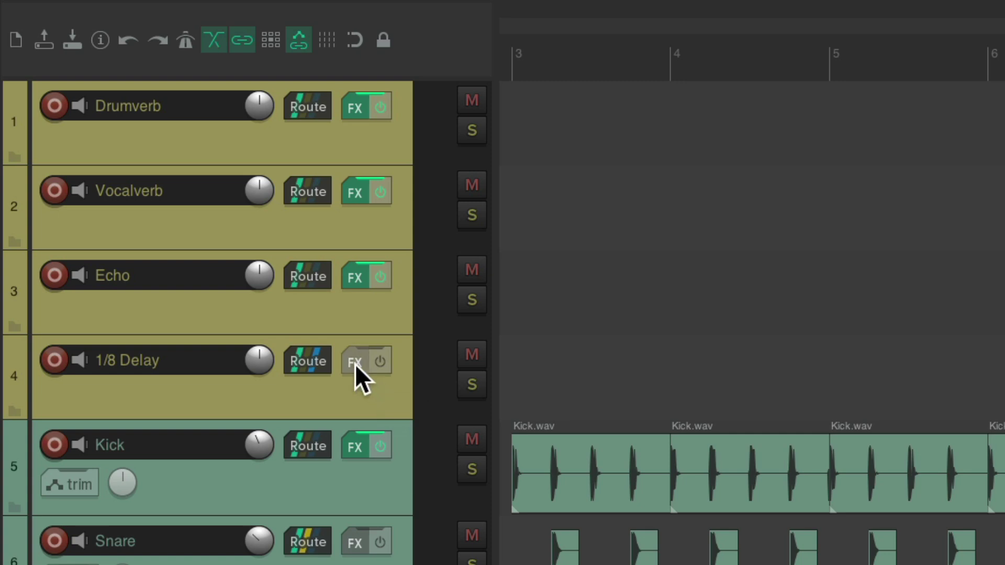
- Load ReaDelay onto the 1/8 Delay track and turn its dry signal fully down
left_click(356, 363)
left_click(274, 248)
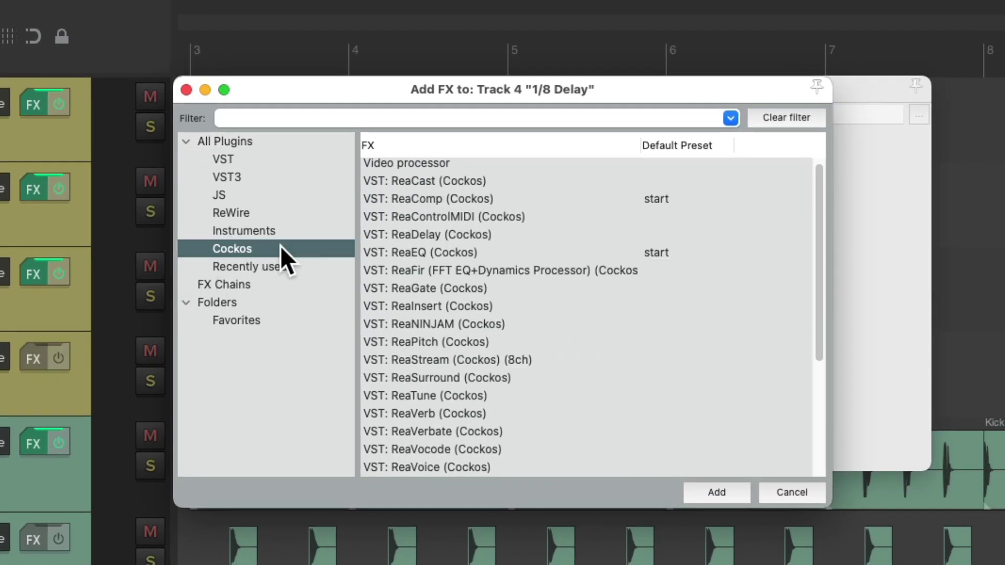
left_click(505, 235)
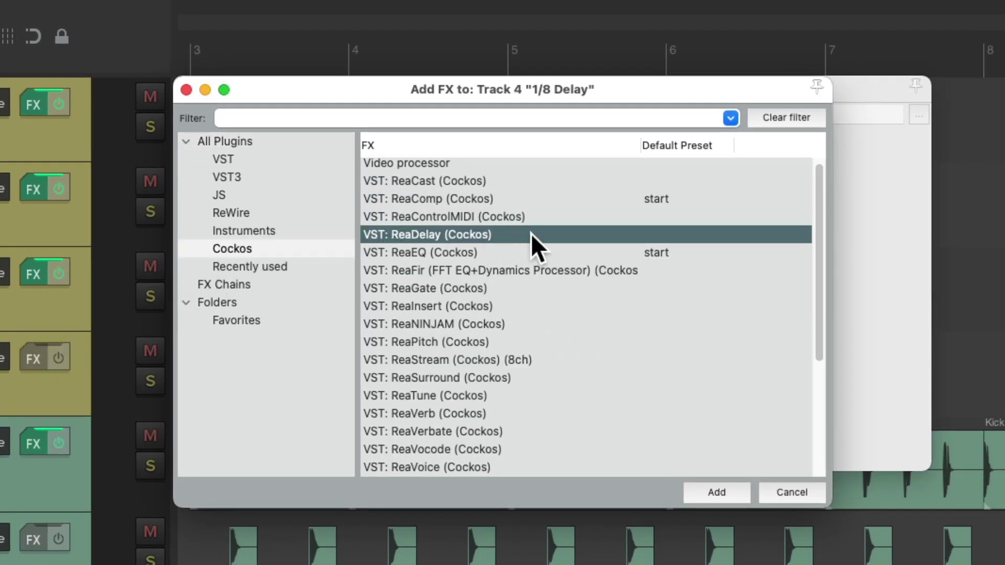
double_click(521, 234)
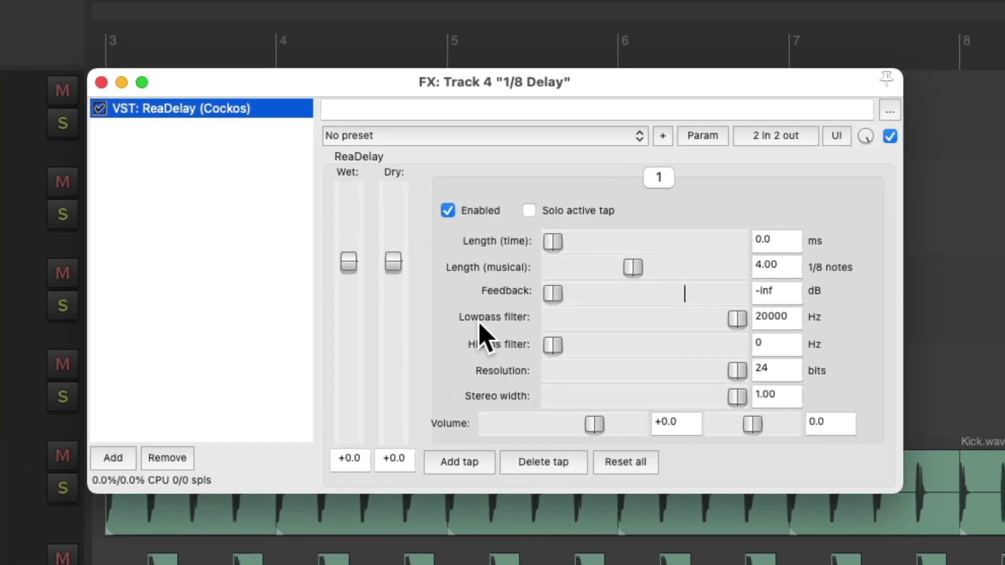
left_click_drag(394, 263, 406, 466)
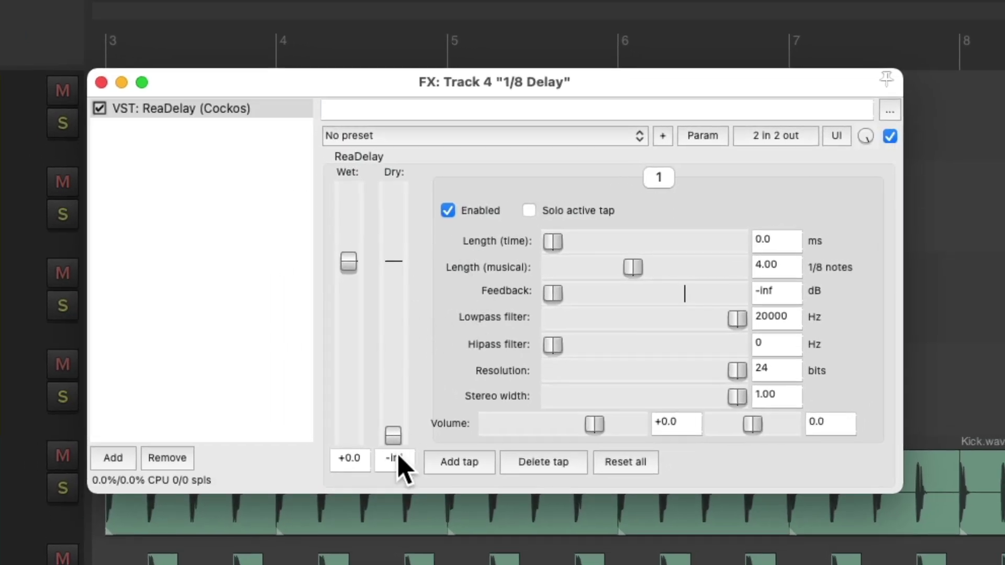
- Set the first two taps to 1 and 2 eighth notes, panned hard left and hard right
double_click(775, 265)
type("1")
key("Return")
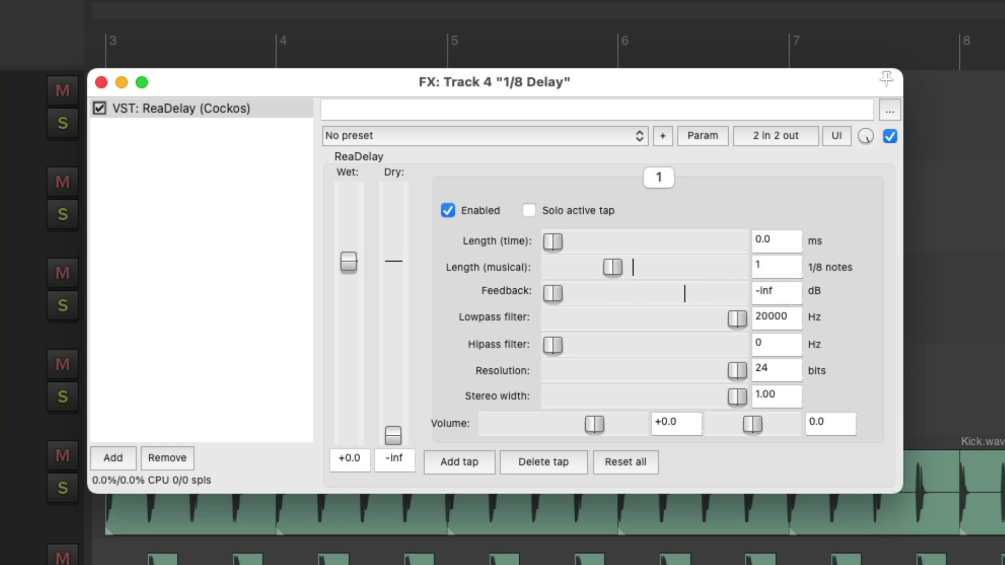
left_click_drag(754, 425, 685, 432)
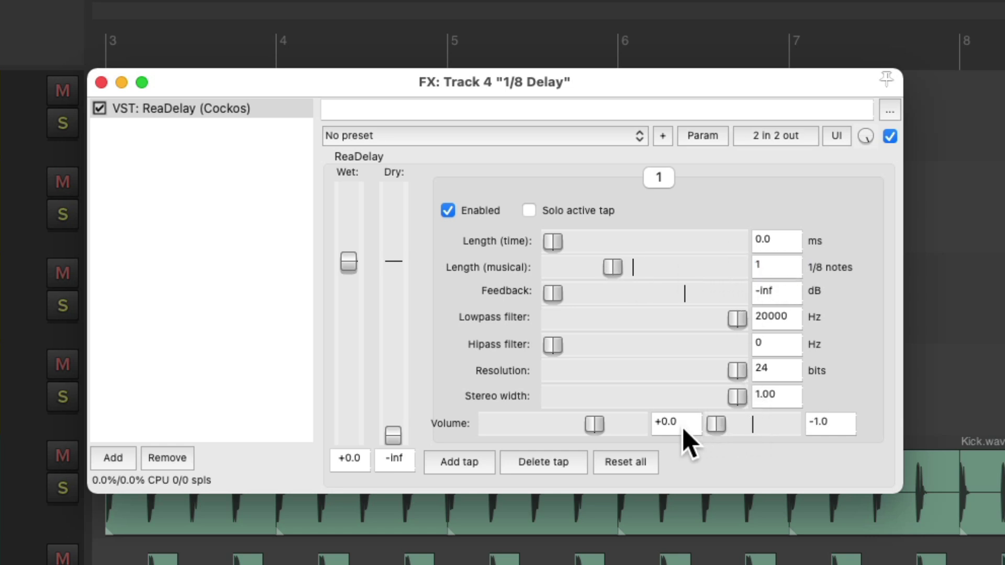
left_click(459, 461)
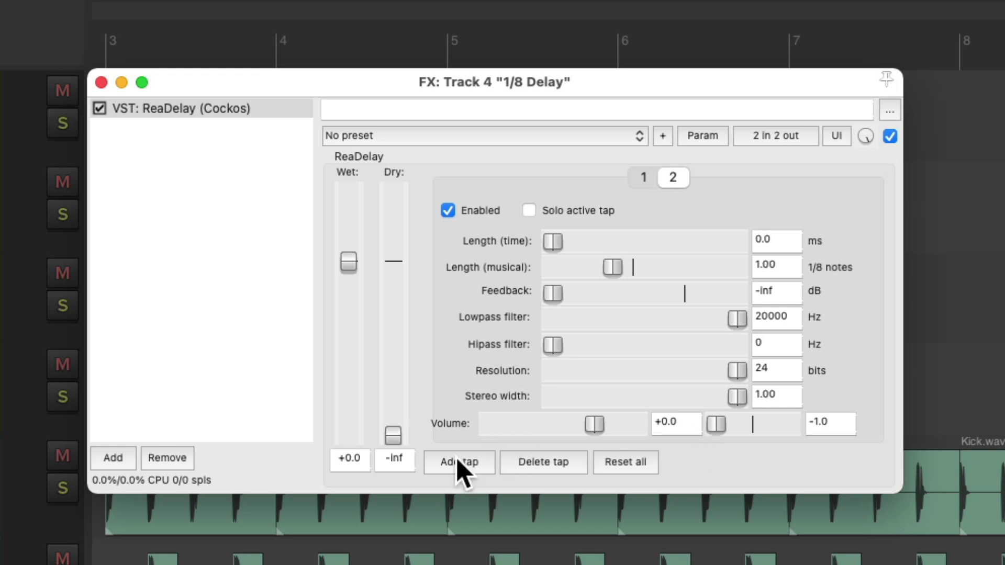
double_click(779, 268)
type("2")
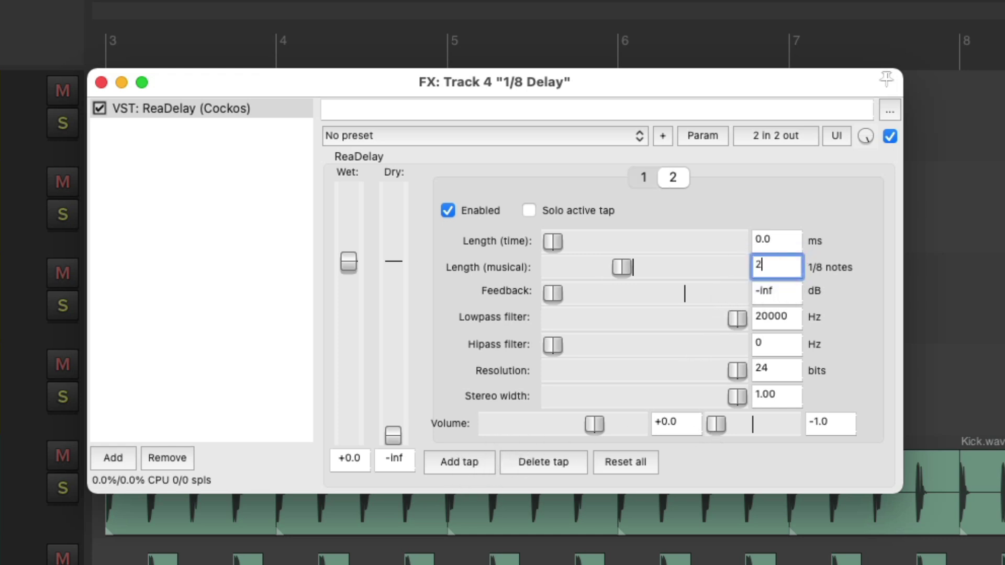
key("Return")
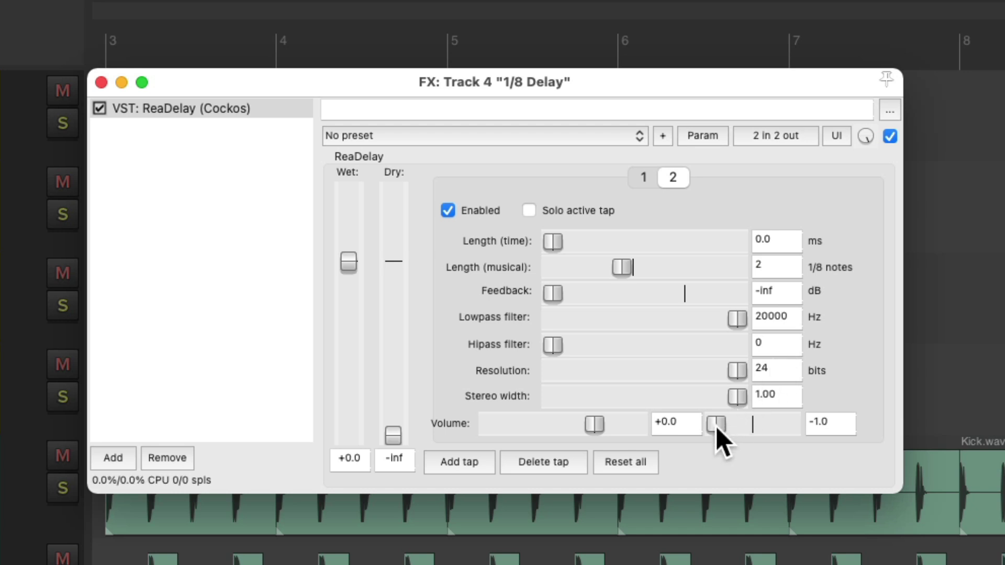
left_click_drag(716, 425, 814, 431)
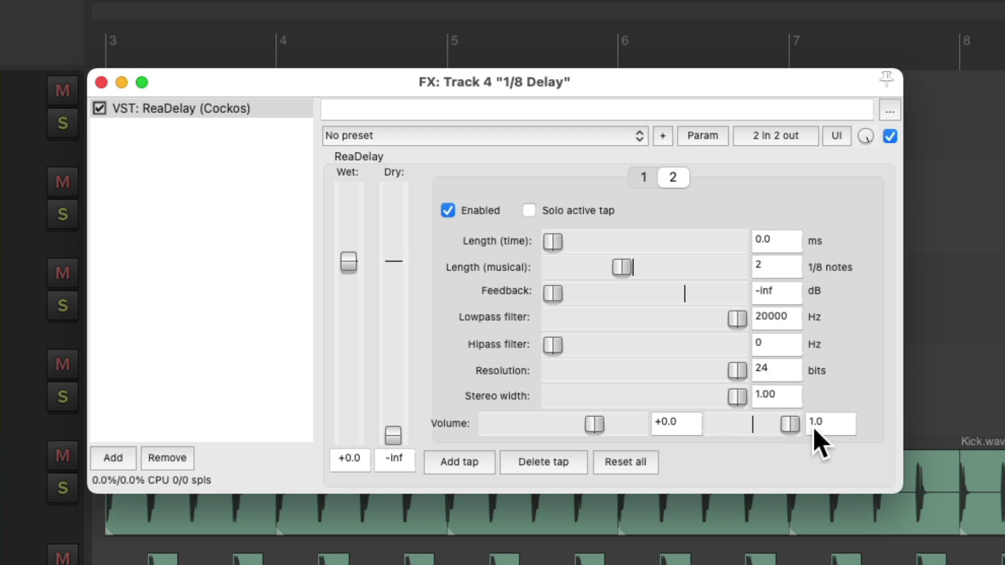
- Add taps at 3 and 4 eighth notes, panned left and right respectively
left_click(467, 465)
double_click(757, 267)
type("3")
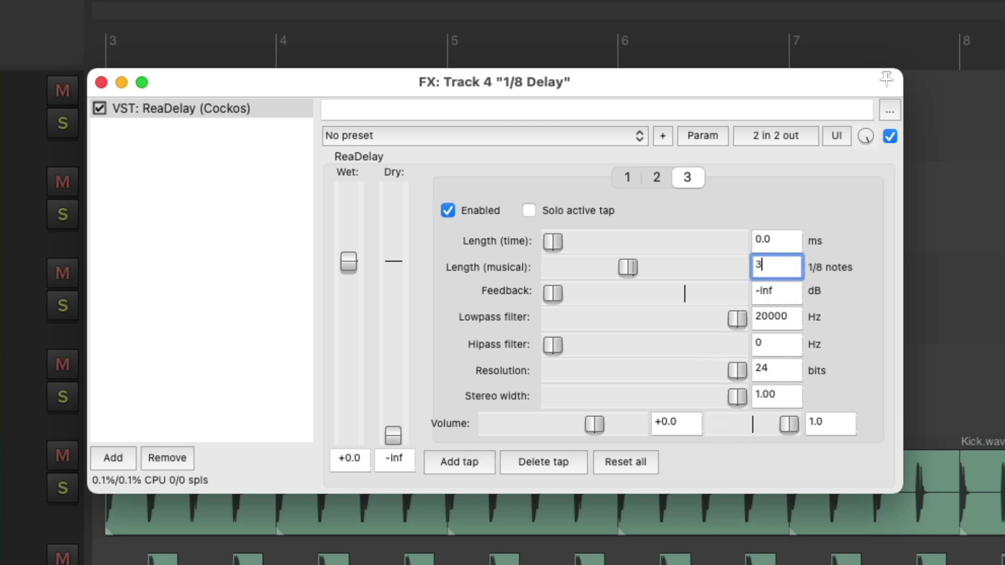
left_click_drag(788, 425, 680, 440)
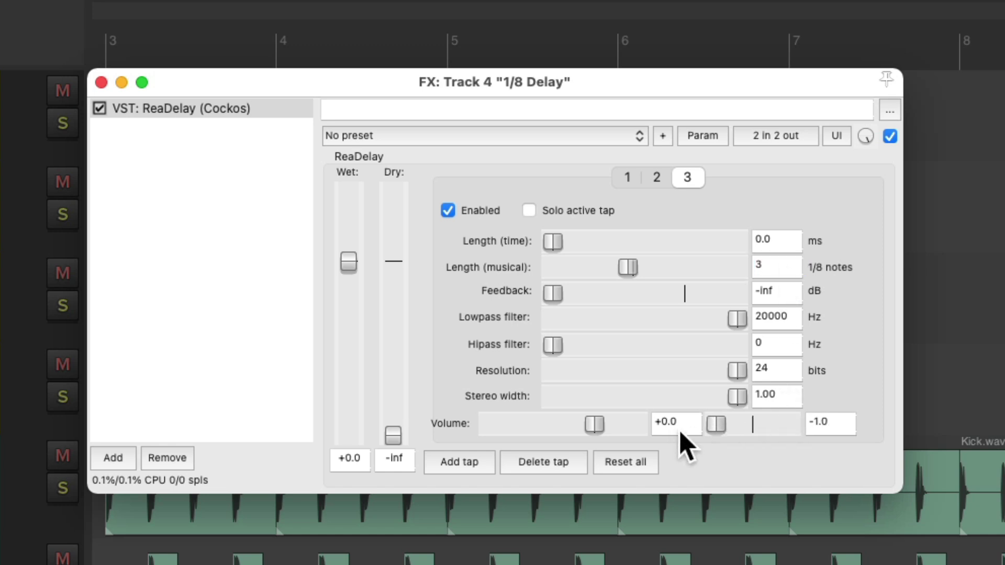
left_click(460, 466)
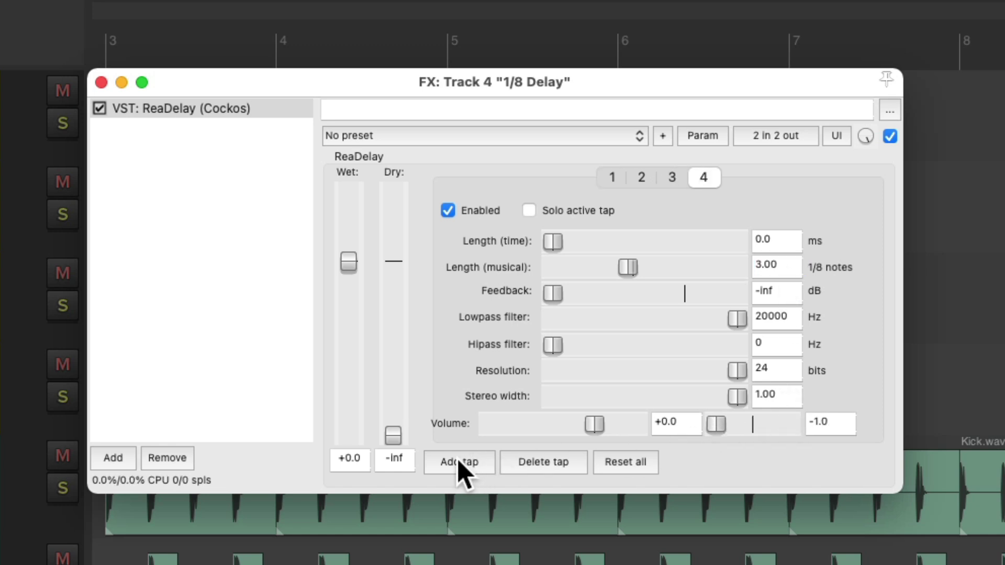
double_click(778, 266)
type("4")
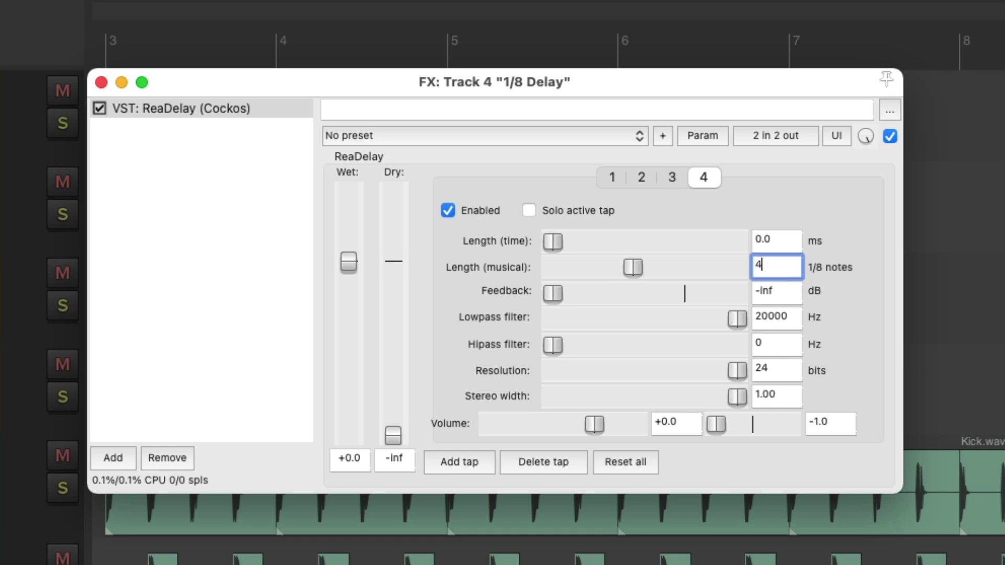
left_click_drag(720, 423, 754, 427)
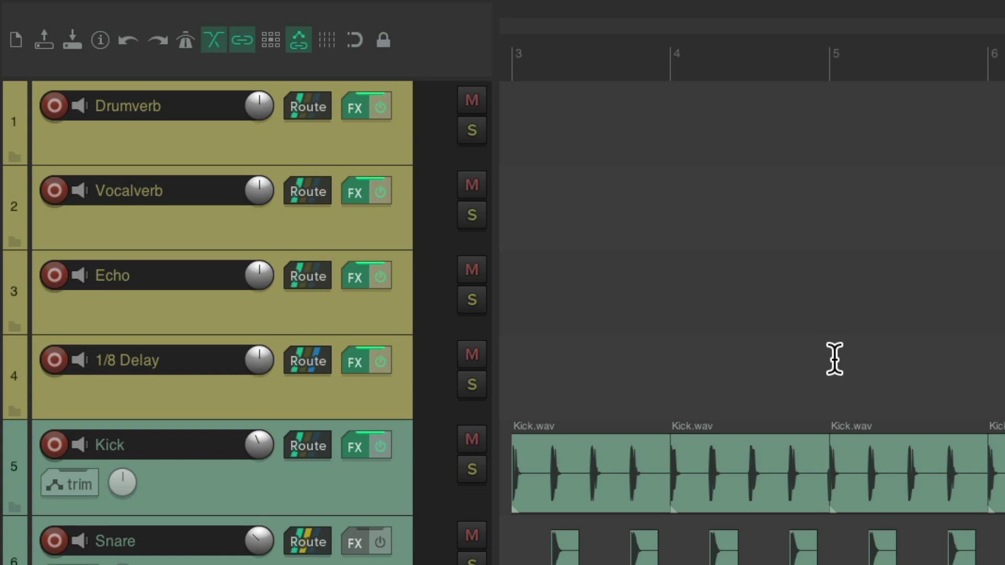
- Save the Drumverb track's ReaVerbate settings as a preset named 'Drumverb'
left_click(356, 107)
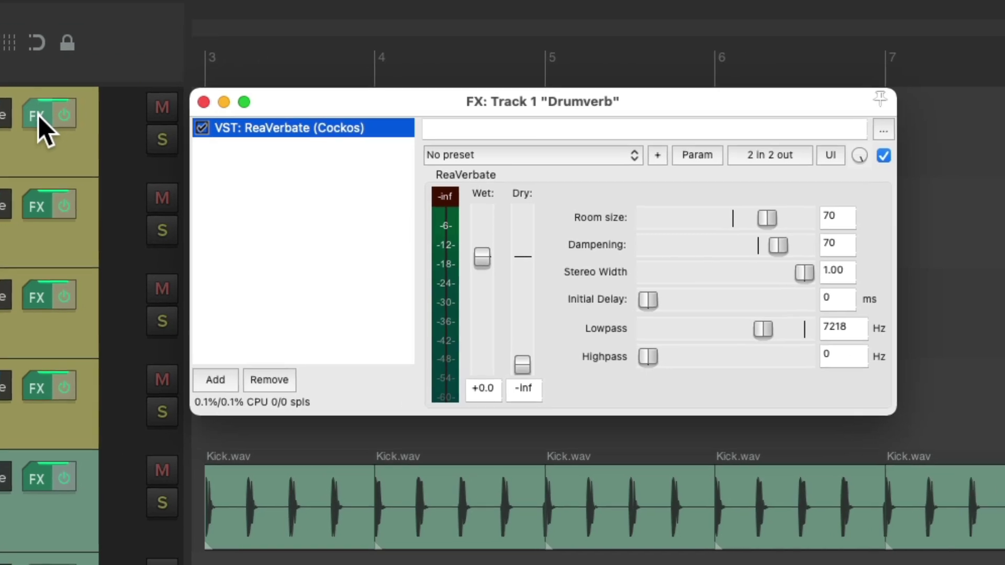
left_click(658, 156)
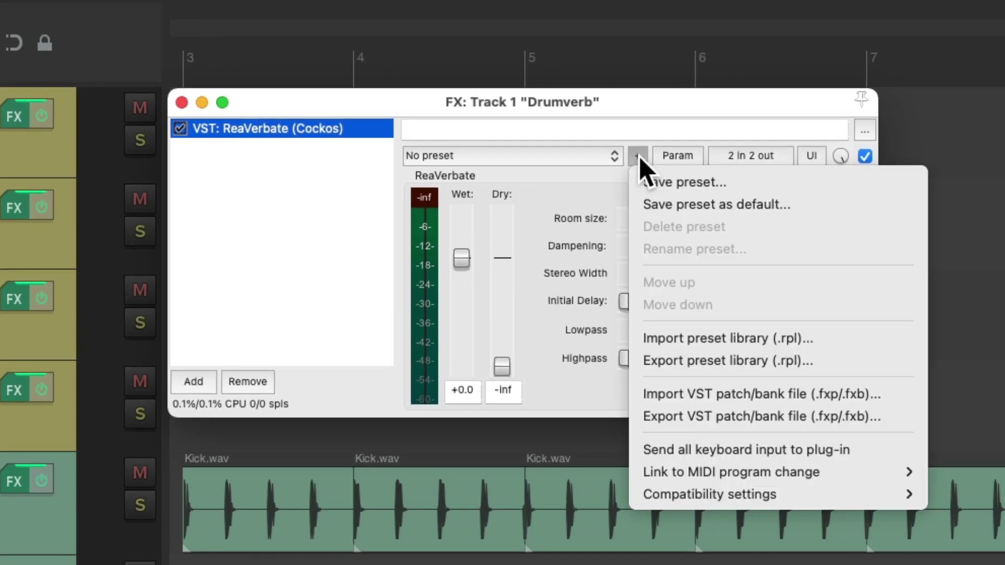
left_click(643, 183)
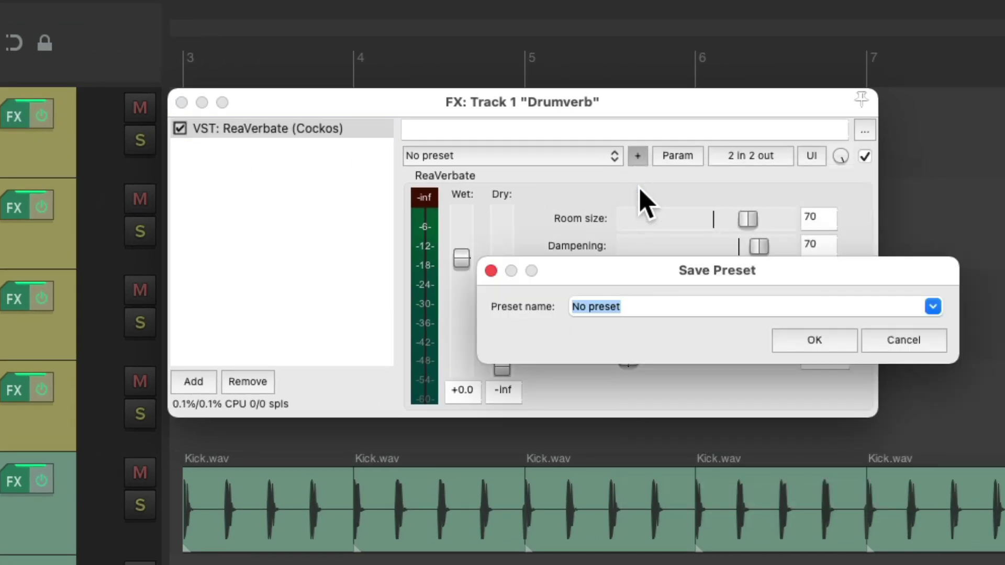
type("Drumverb")
key("Return")
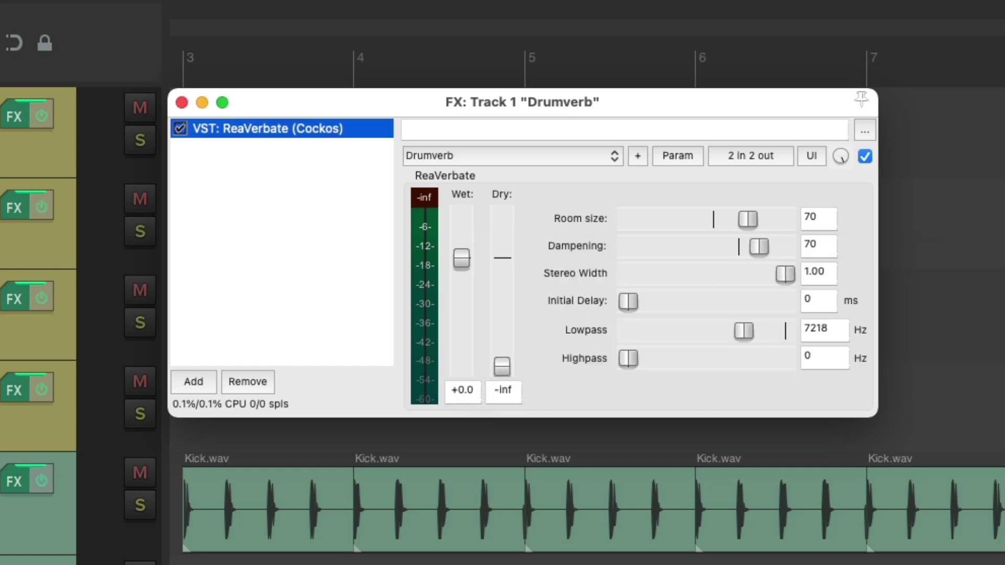
key("Escape")
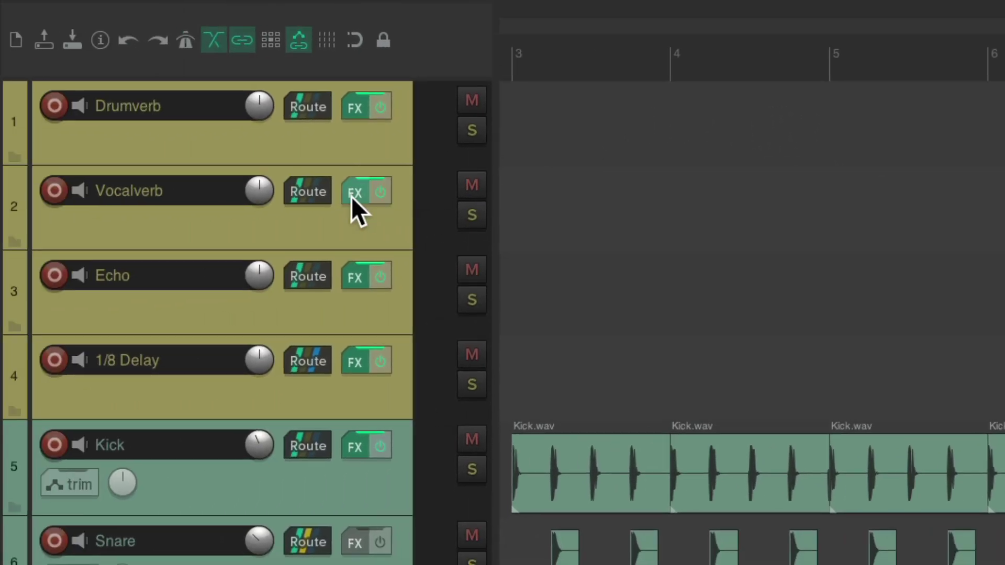
- Save the Vocalverb track's ReaVerbate settings as a preset named 'Vocalverb'
left_click(351, 196)
left_click(638, 156)
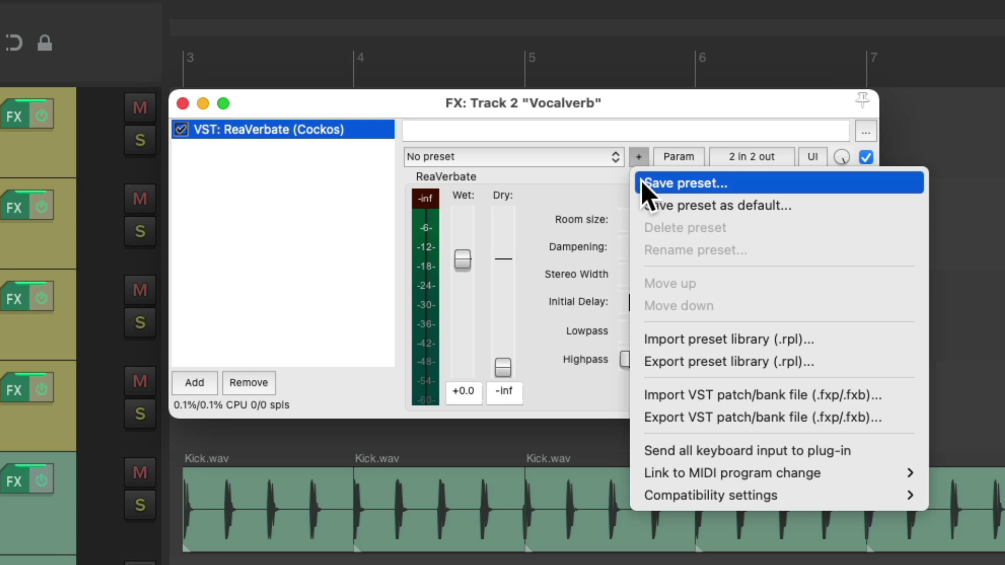
left_click(642, 184)
type("Vocalverb")
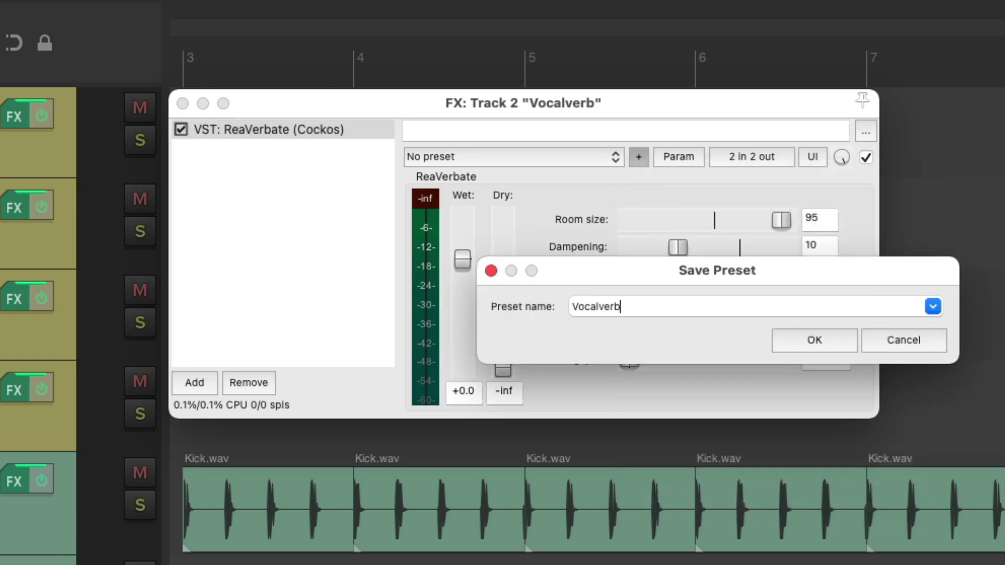
key("Return")
key("Escape")
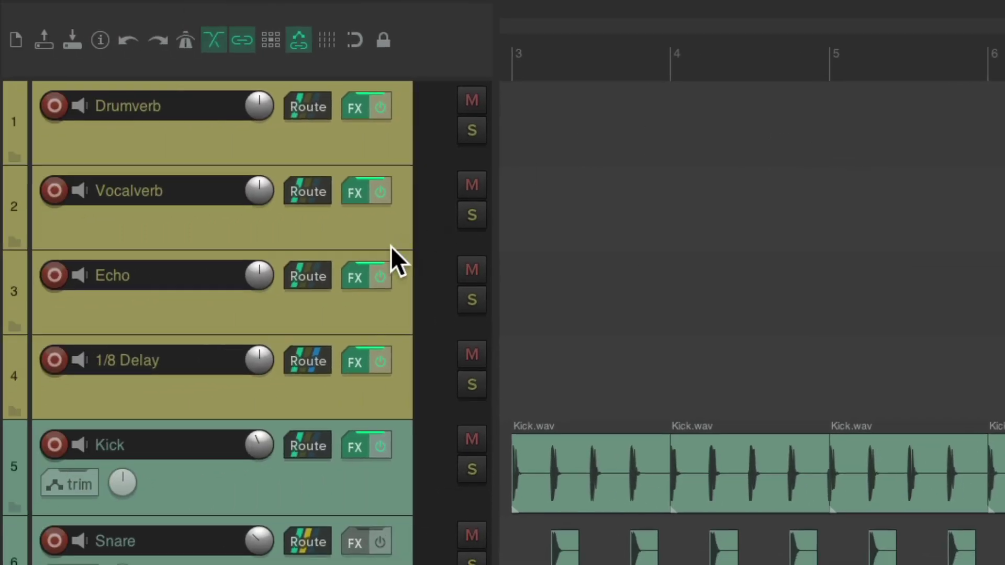
- Save the Echo track's ReaDelay settings as a preset named 'Echo'
left_click(15, 299)
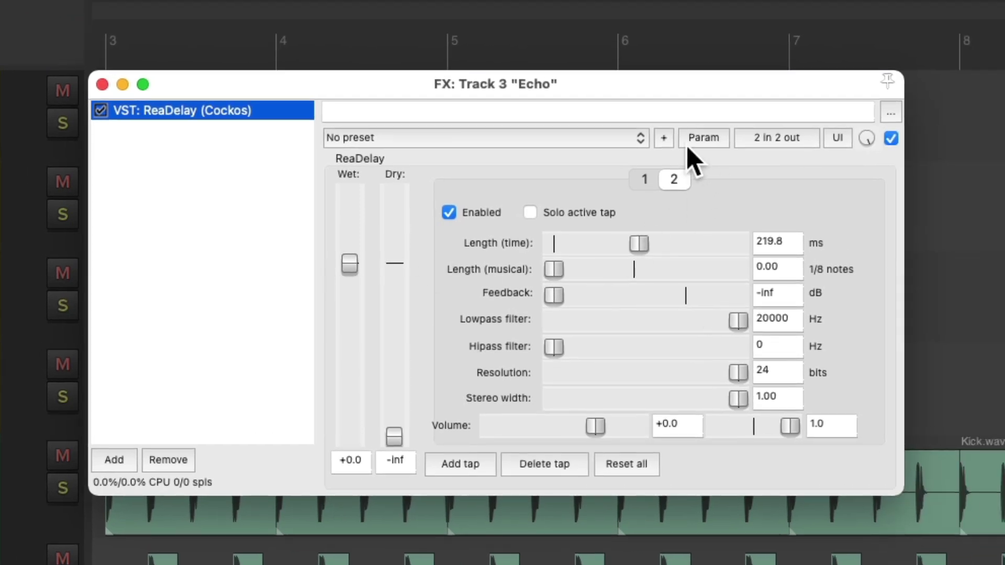
left_click(883, 141)
left_click(664, 165)
type("Echo")
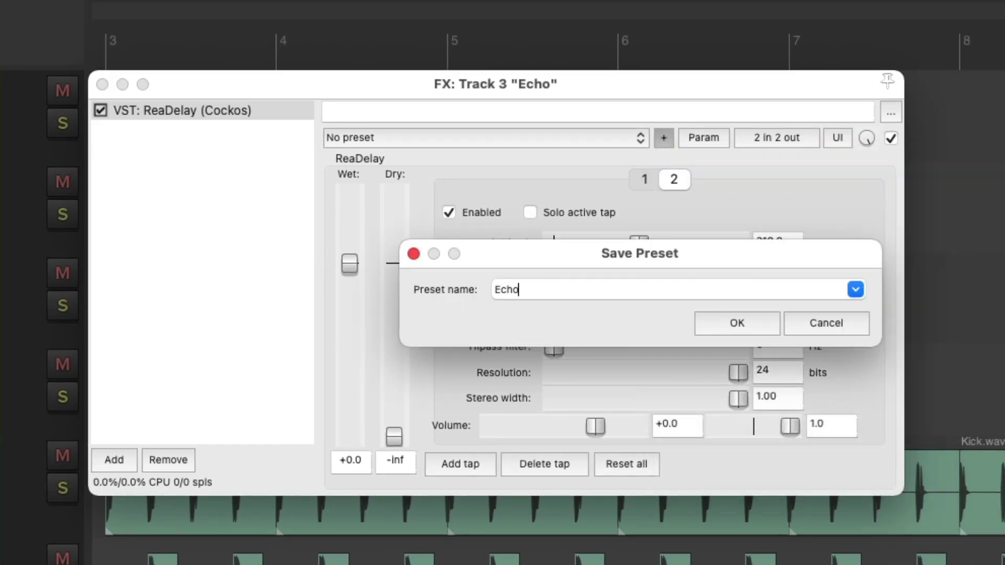
key("Return")
key("Escape")
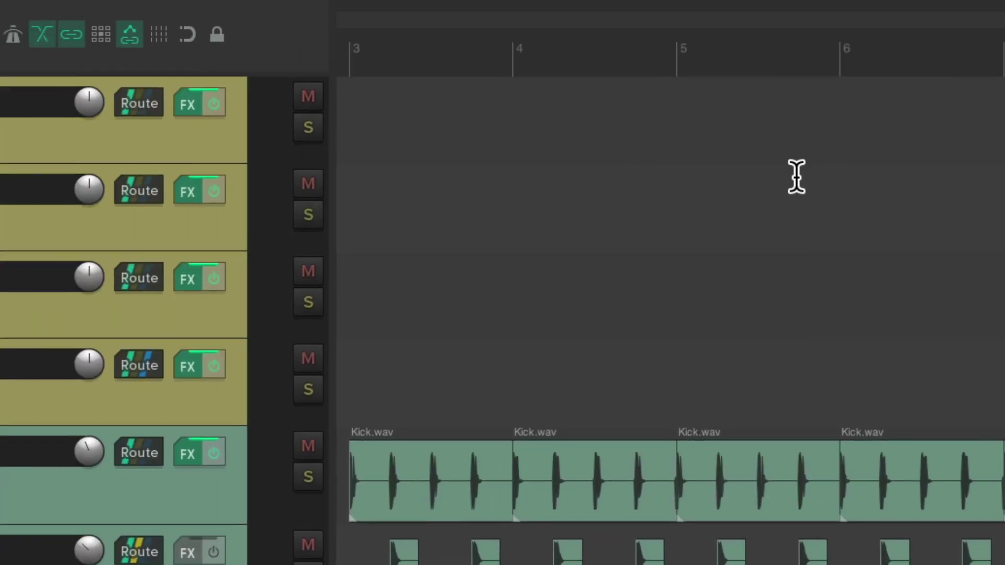
- Save the 1/8 Delay track's ReaDelay settings as a preset named '1/8 Note Delay'
left_click(352, 370)
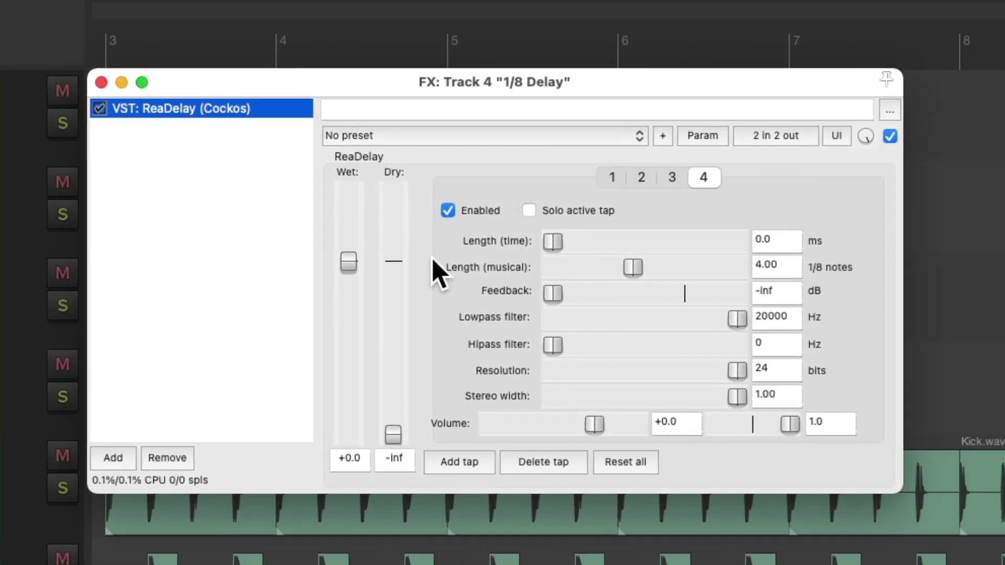
left_click(663, 137)
left_click(666, 162)
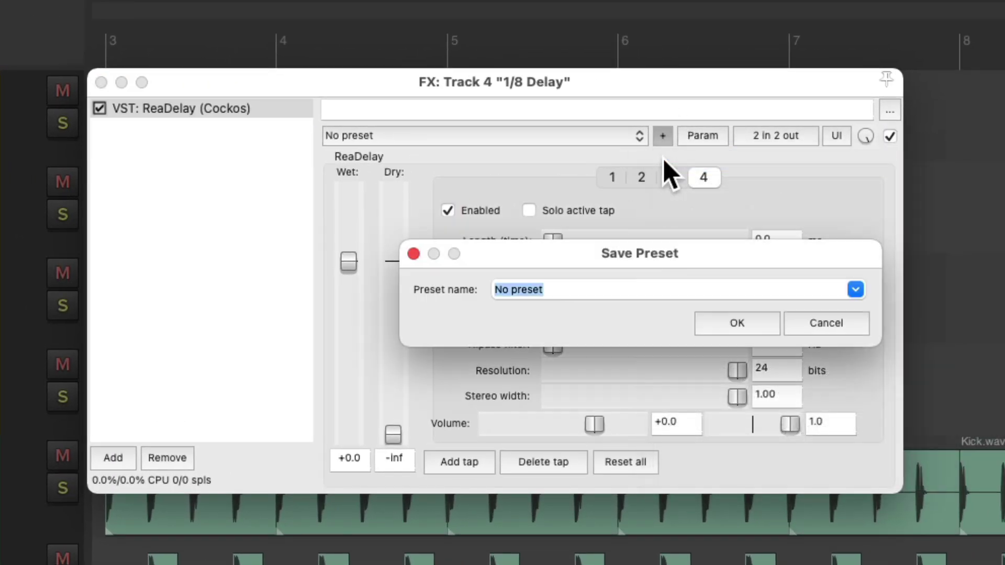
type("1/8 Note Delay")
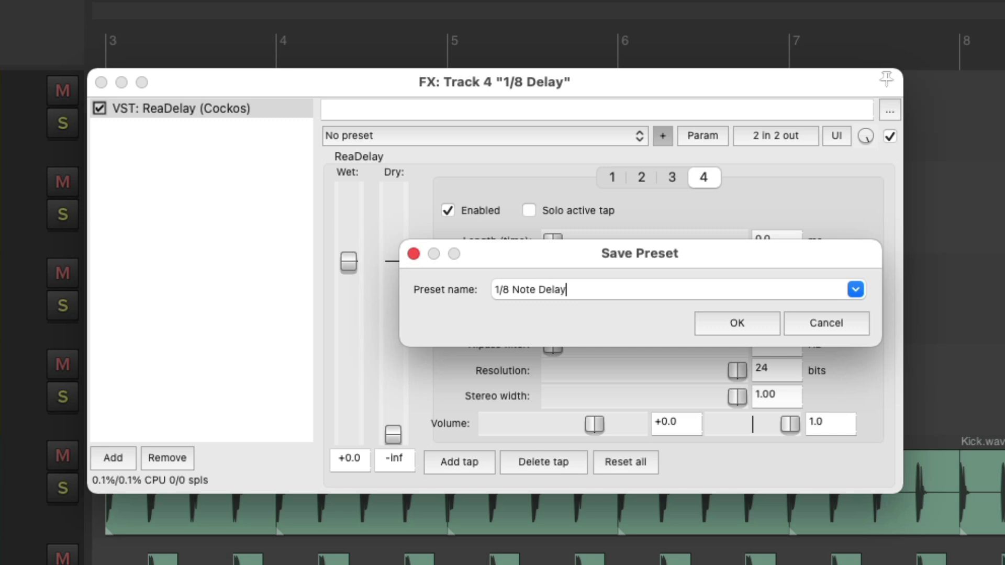
key("Return")
key("Escape")
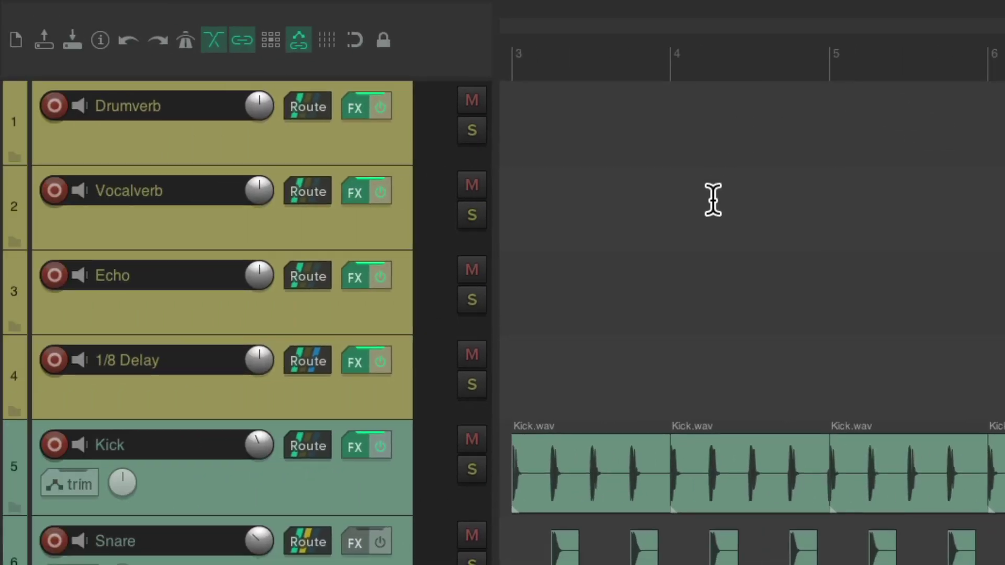
- Clear the effects from all four return tracks
left_click(350, 362, "ctrl")
left_click(350, 281, "ctrl")
left_click(353, 196, "ctrl")
left_click(351, 113, "ctrl")
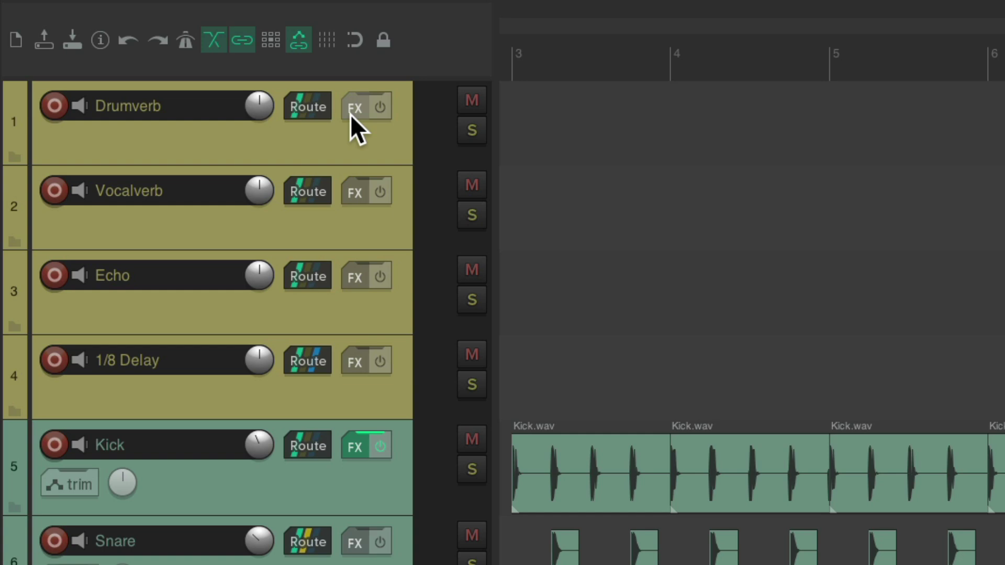
- Add a fresh ReaVerbate to Drumverb and load its Drumverb preset
left_click(350, 115)
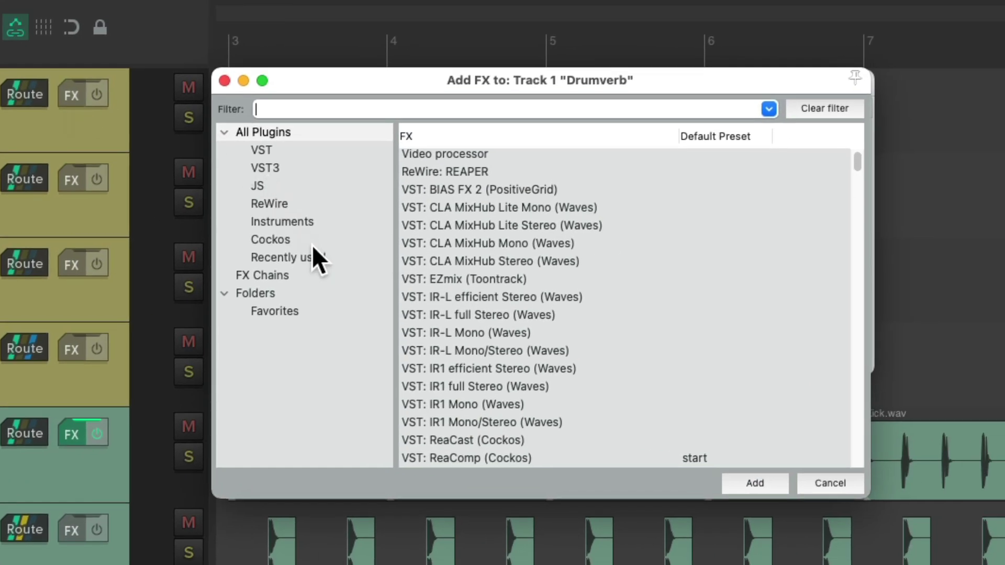
left_click(311, 242)
scroll(591, 324, "down", 3)
left_click(545, 362)
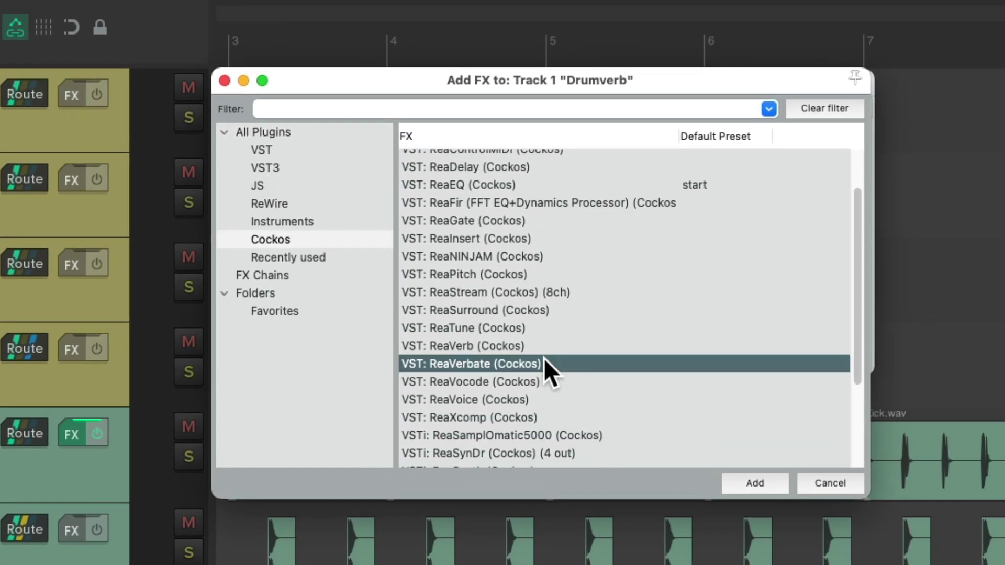
double_click(543, 362)
left_click(588, 160)
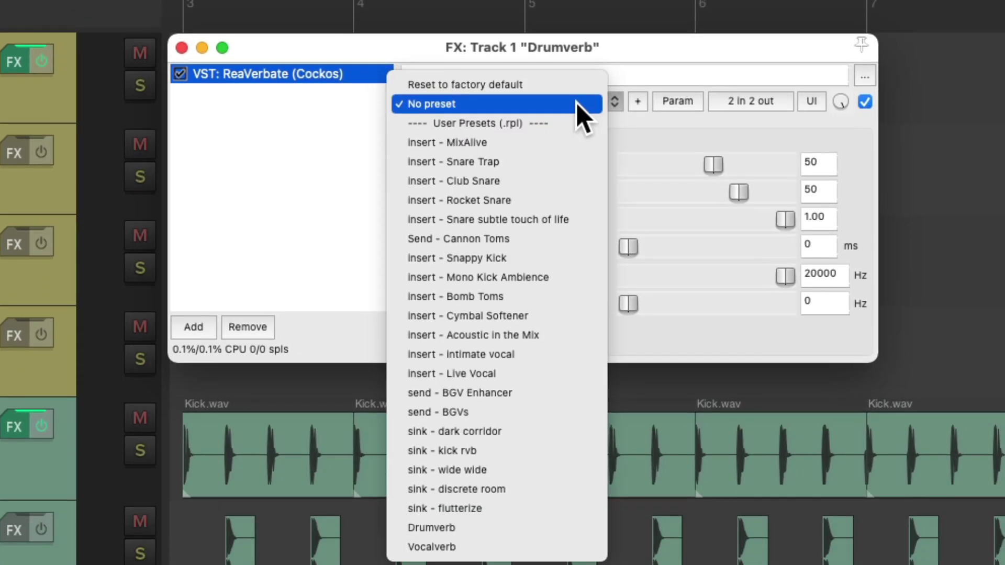
left_click(550, 528)
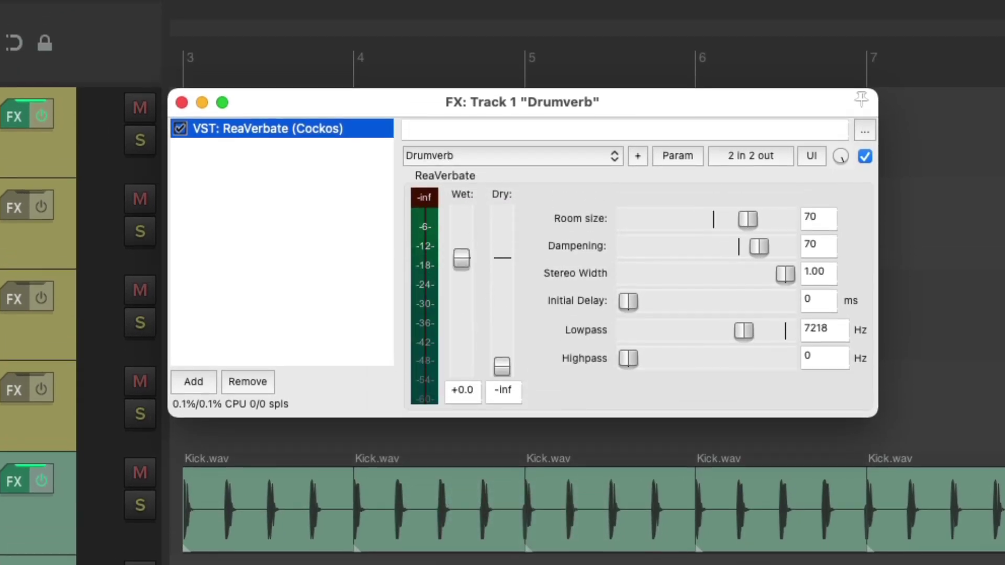
- Add ReaVerbate to the Vocalverb track and load the Vocalverb preset
left_click(182, 80)
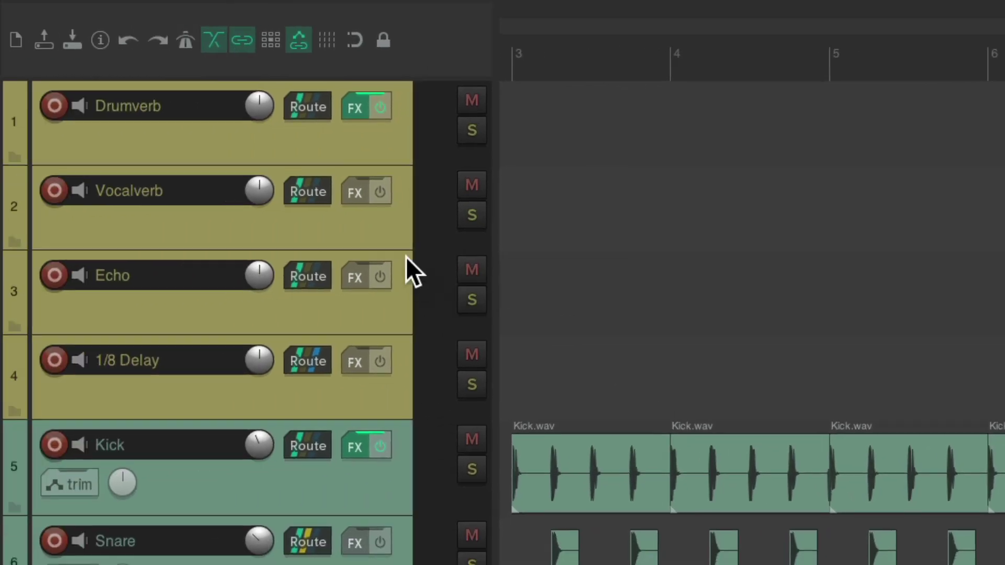
left_click(355, 194)
left_click(555, 252)
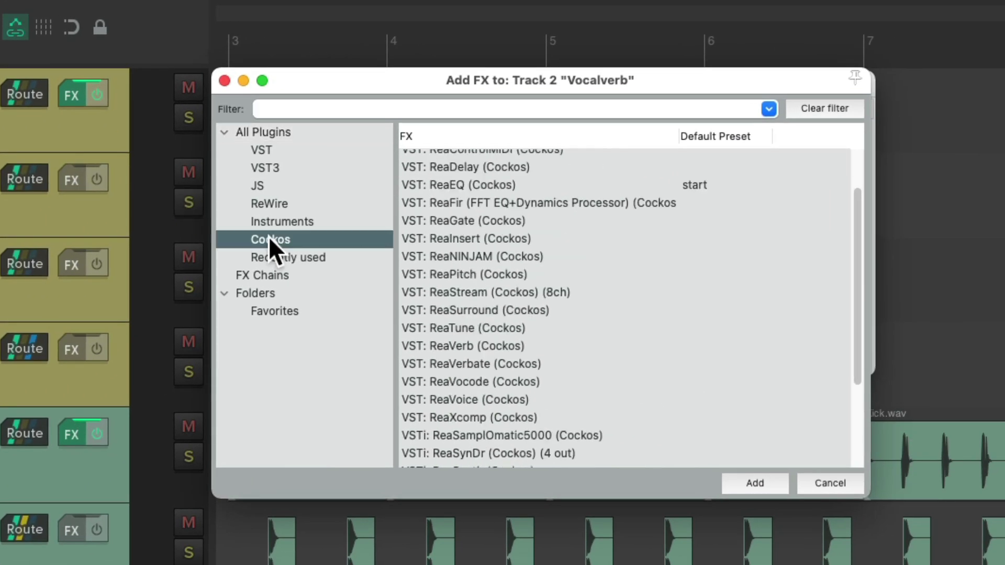
double_click(591, 362)
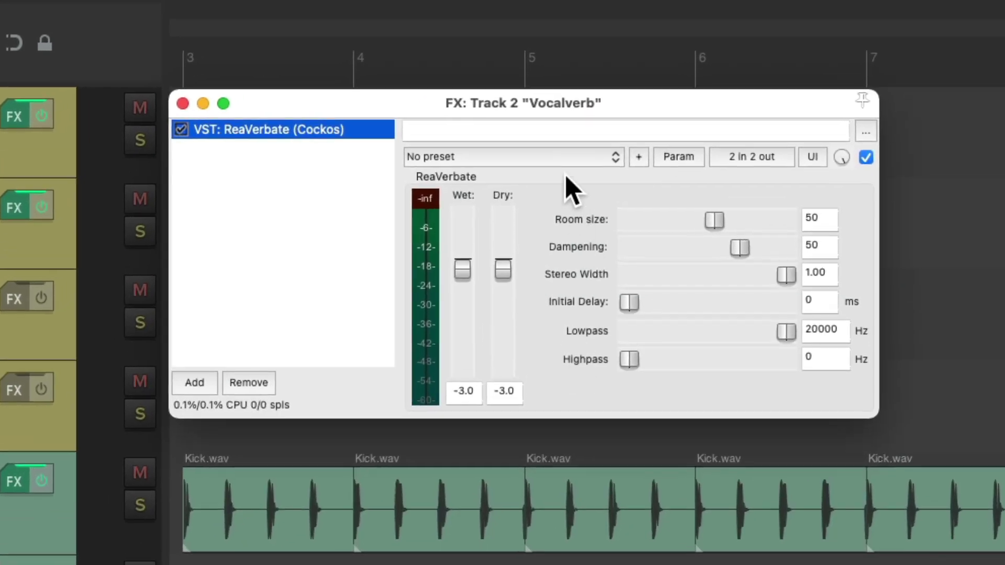
left_click(580, 135)
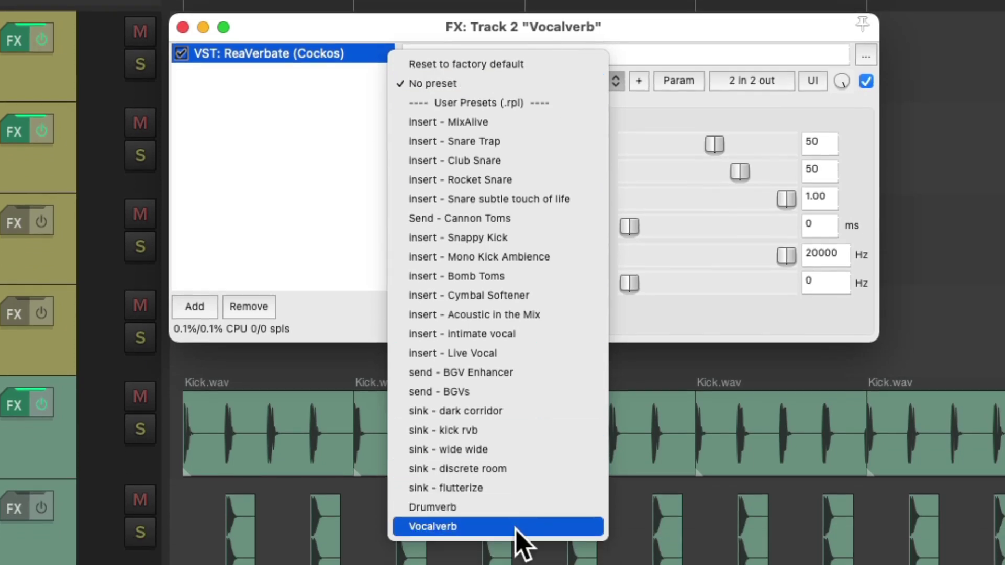
left_click(516, 526)
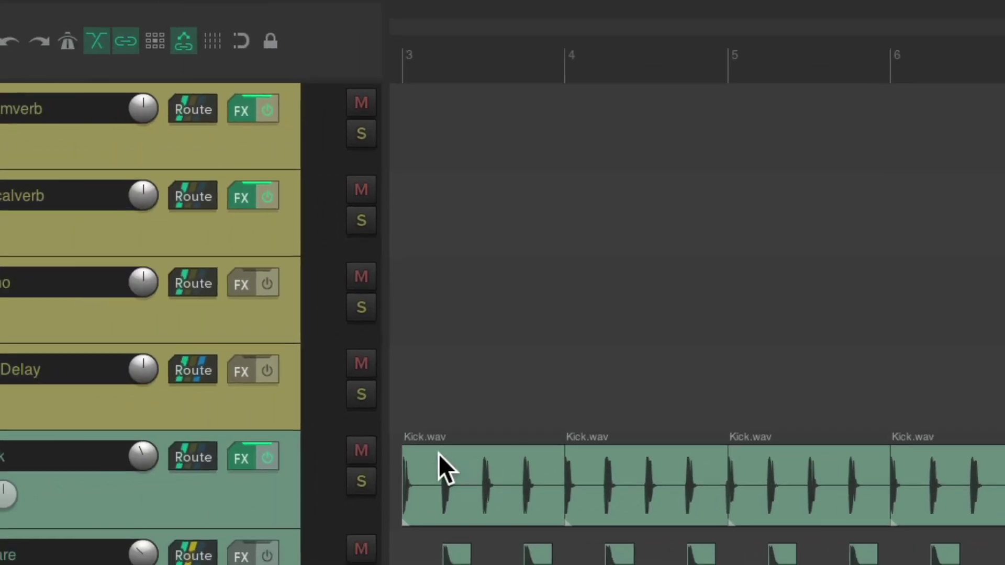
- Add ReaDelay to the Echo track and load the Echo preset
left_click(241, 284)
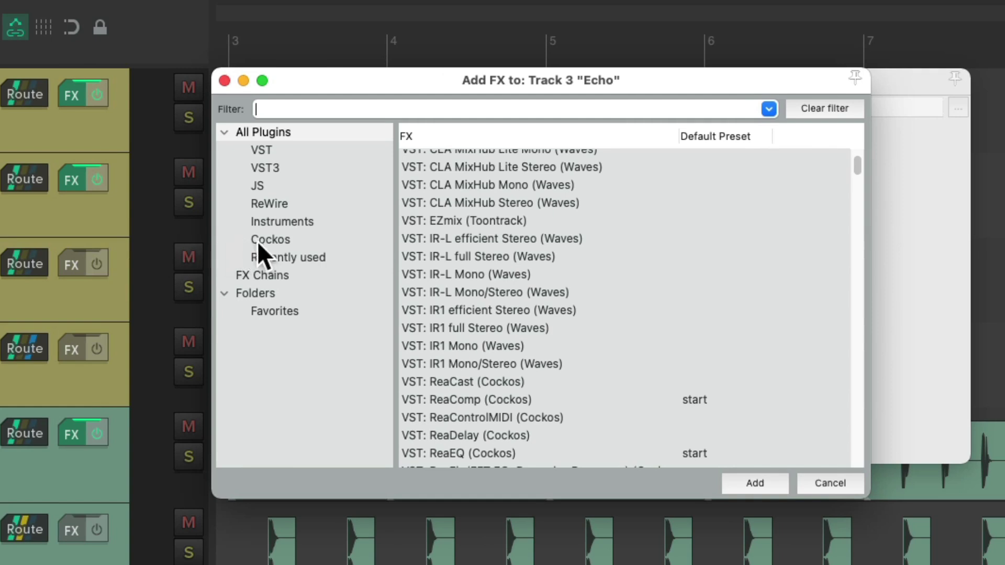
left_click(258, 242)
scroll(471, 278, "up", 3)
left_click(546, 228)
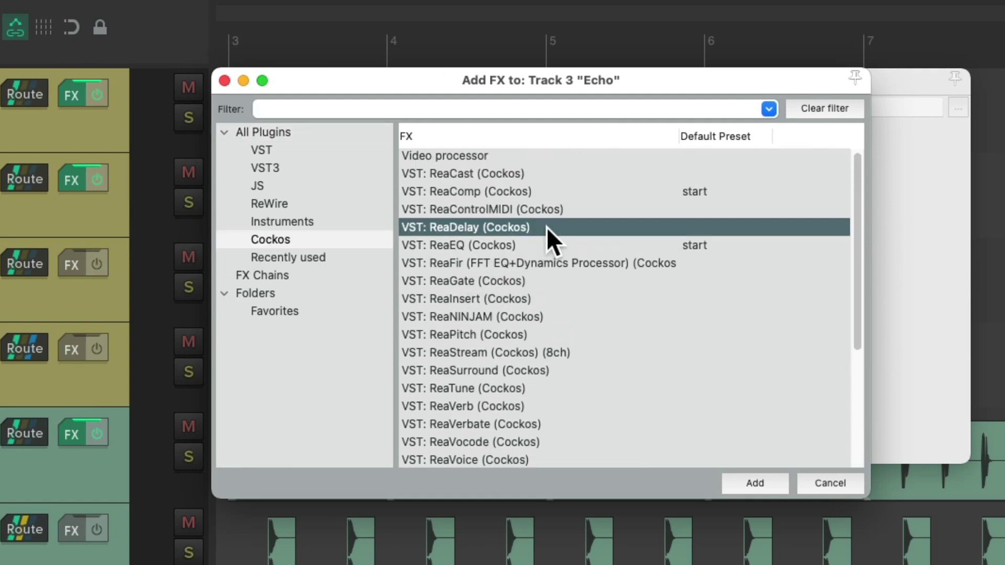
double_click(555, 227)
left_click(583, 131)
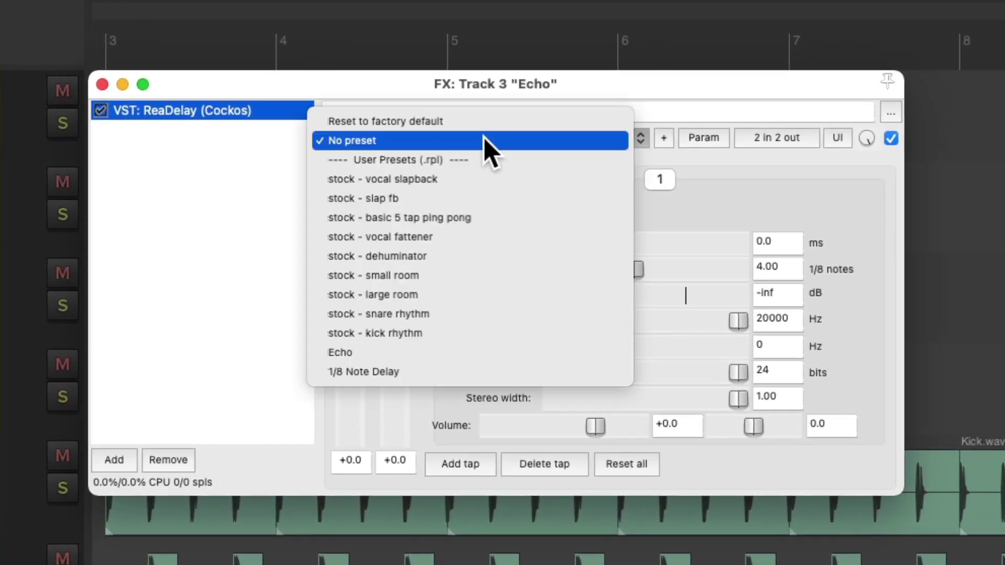
left_click(459, 347)
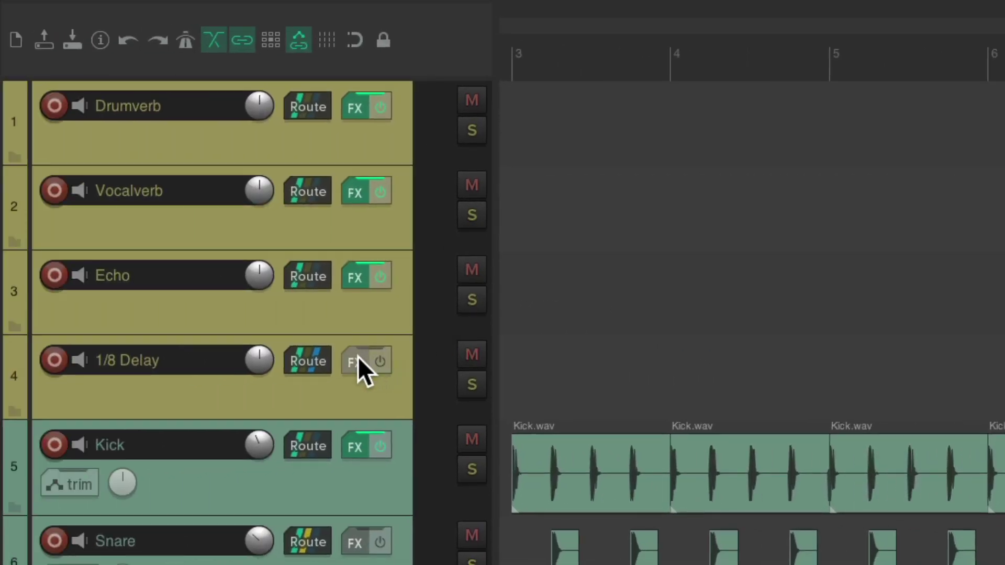
- Add ReaDelay to the 1/8 Delay track restored from the '1/8 Note Delay' preset
left_click(358, 359)
left_click(293, 239)
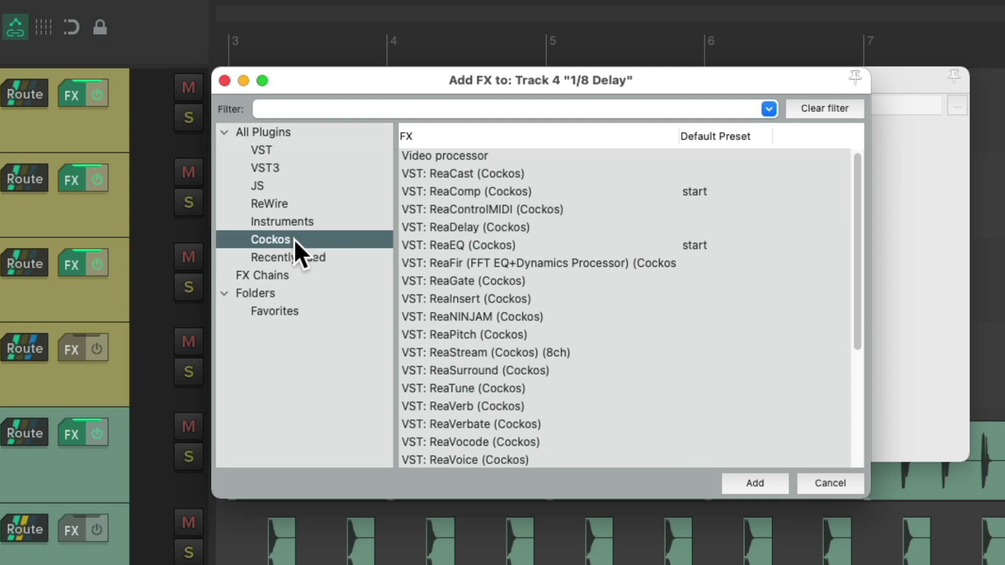
left_click(566, 226)
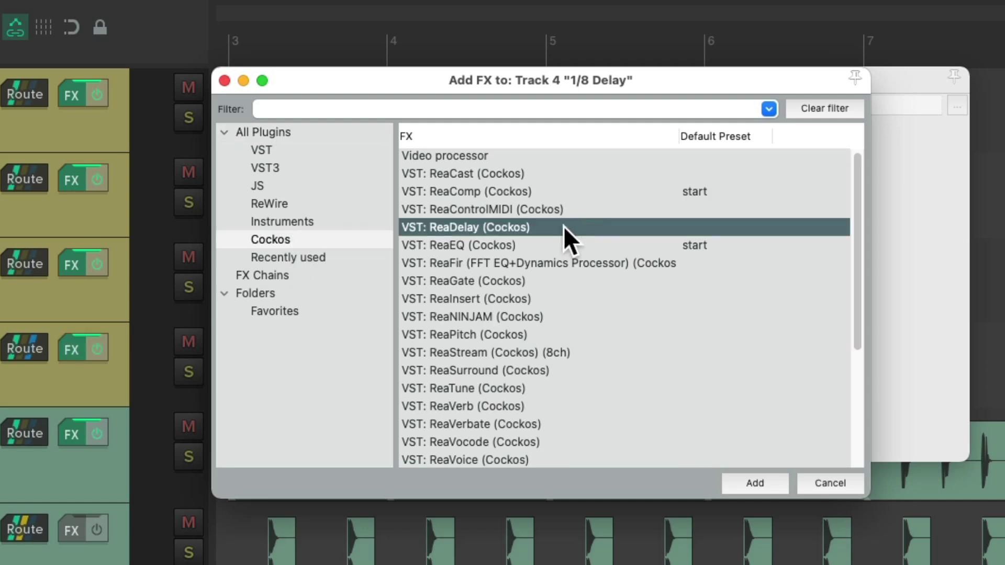
double_click(563, 226)
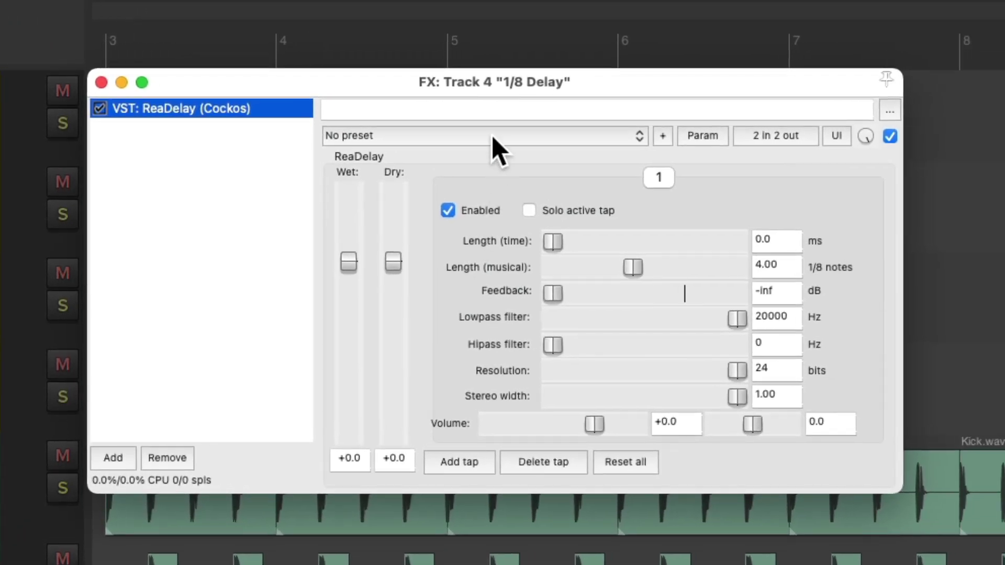
left_click(492, 137)
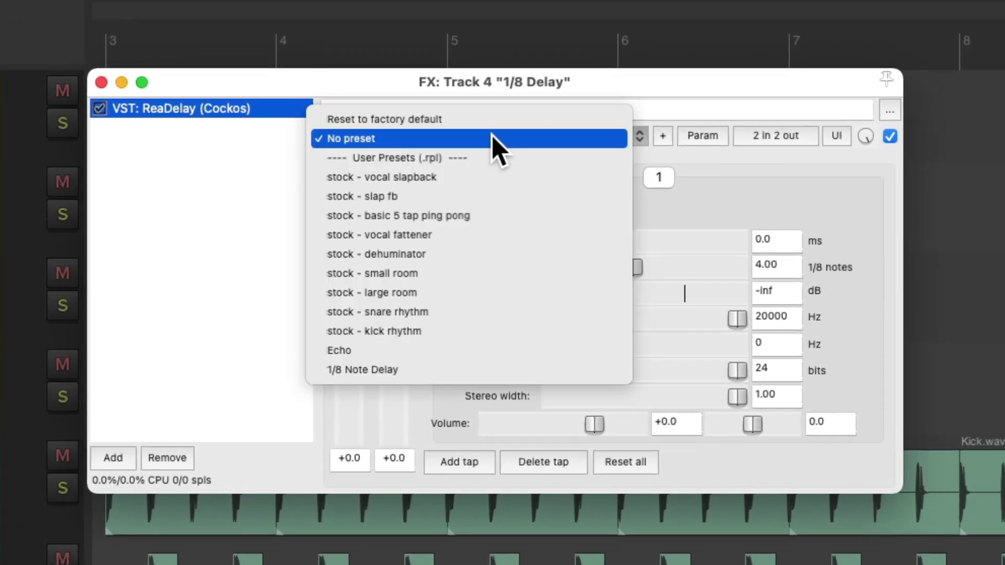
left_click(440, 372)
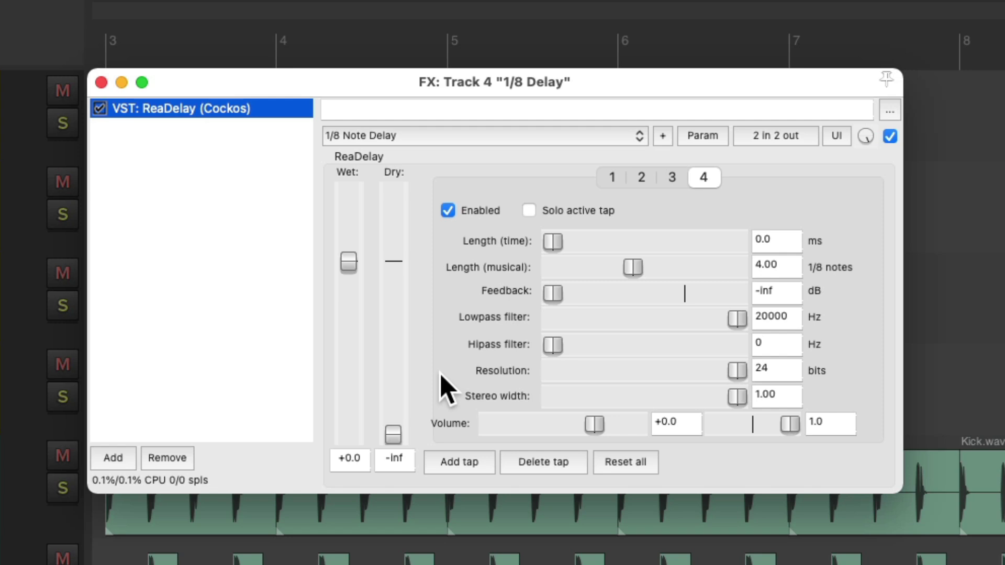
key("Escape")
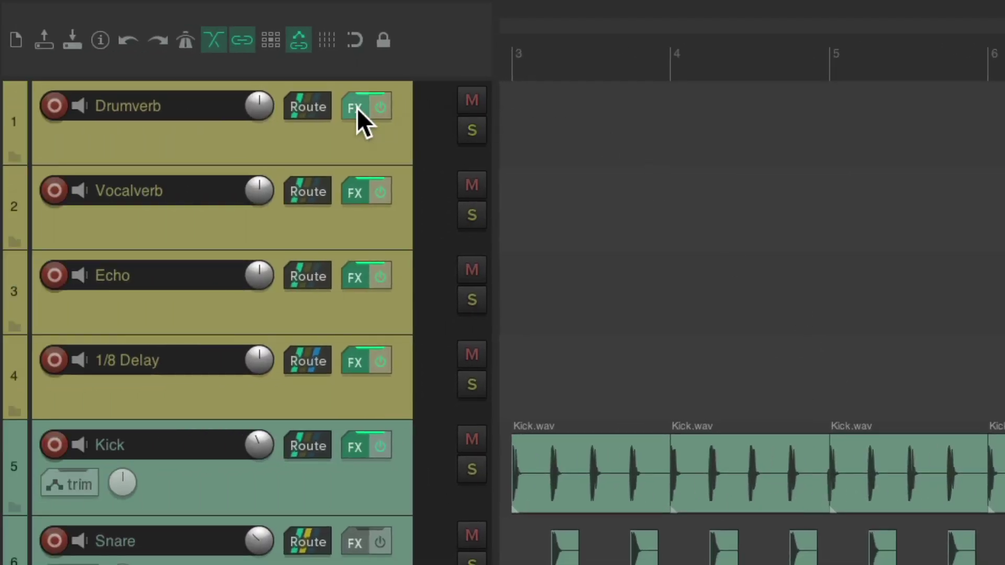
- Rename the Drumverb track's ReaVerbate instance to 'Drumverb'
left_click(357, 107)
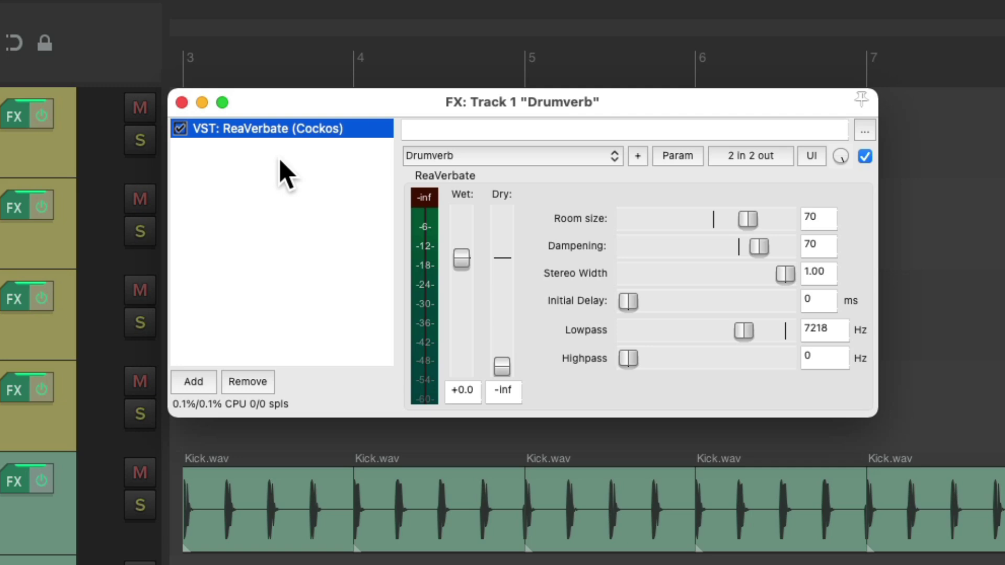
right_click(309, 131)
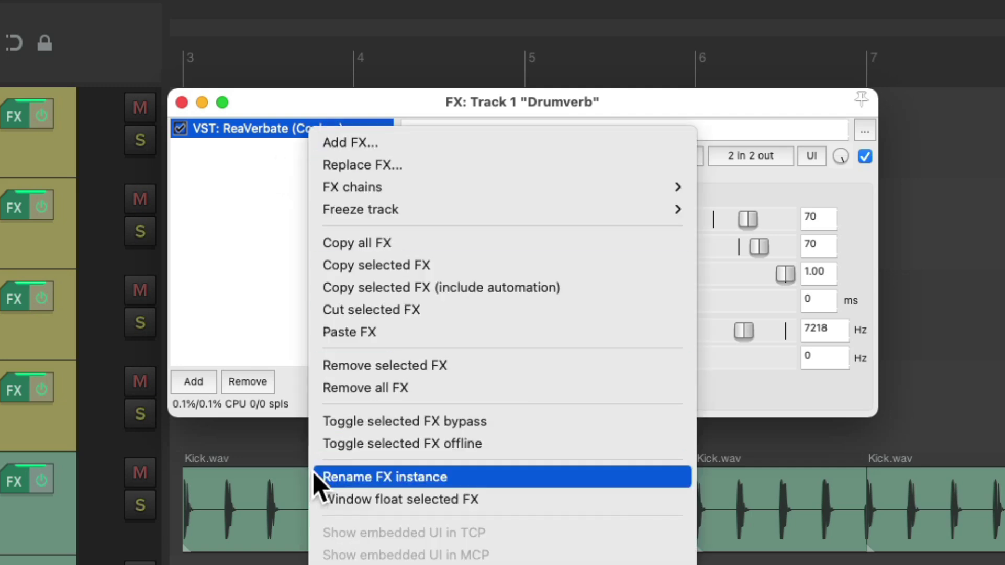
left_click(330, 477)
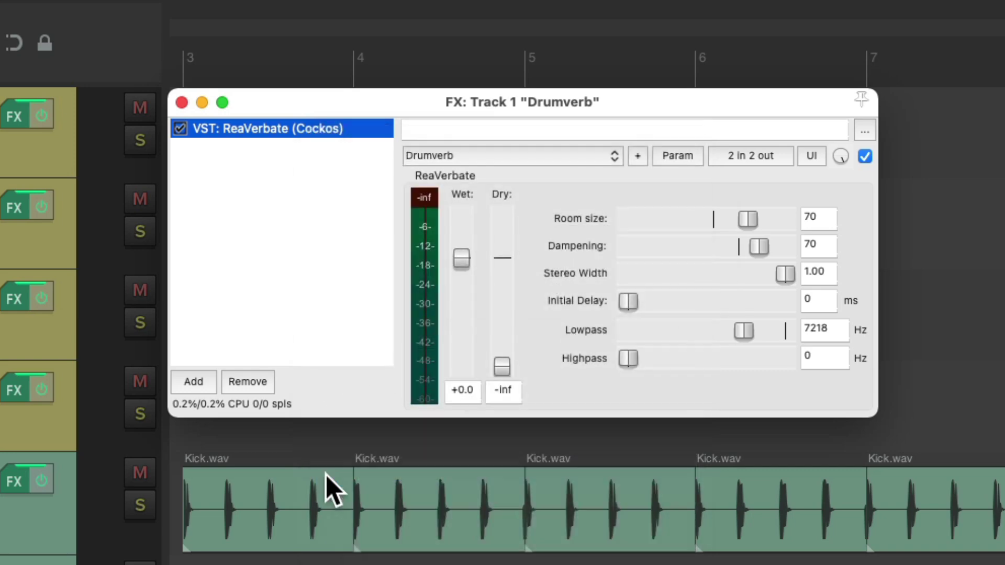
type("Drumverb")
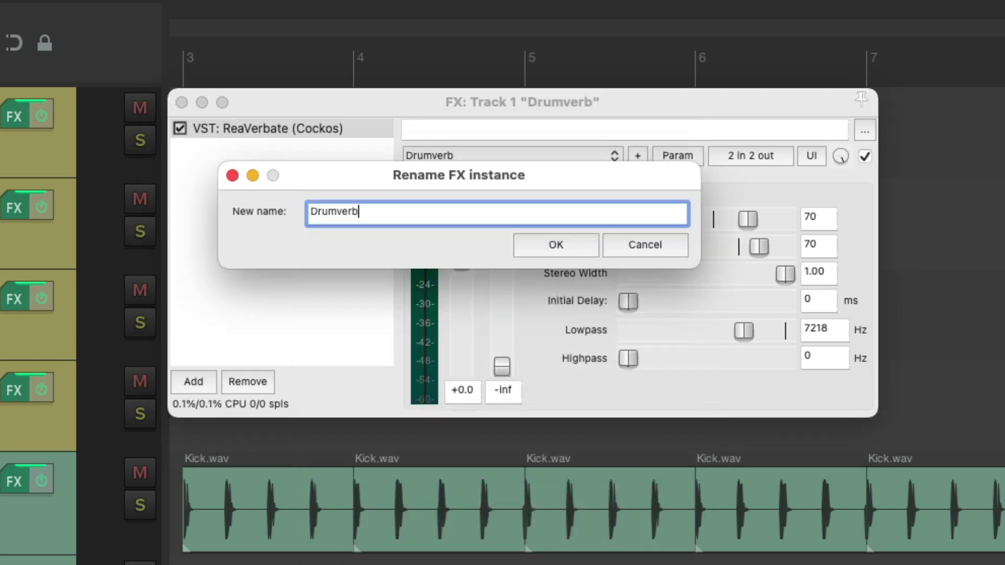
key("Return")
- Save the Drumverb effect as an FX chain named 'Drumverb'
left_click(297, 130)
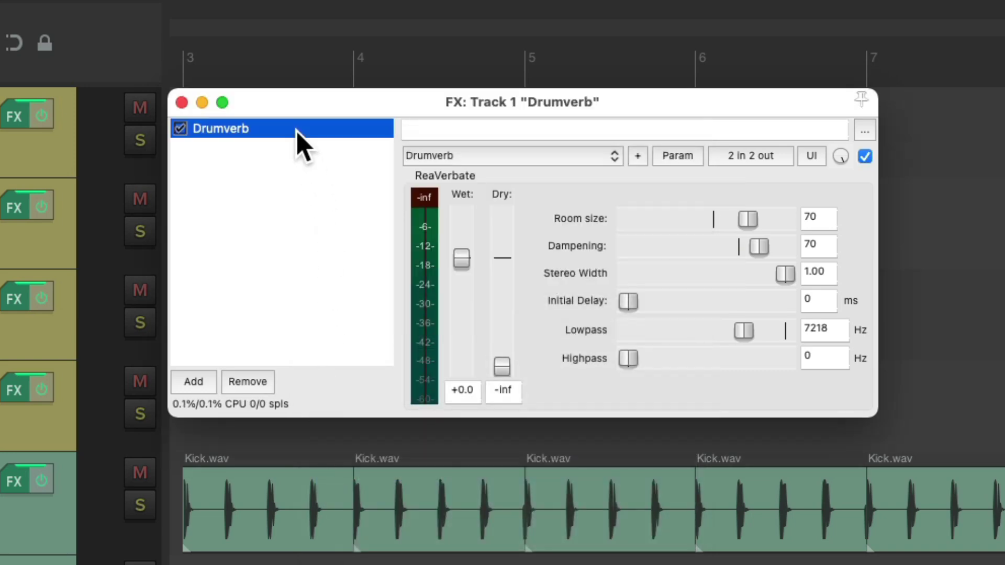
right_click(296, 131)
mouse_move(304, 198)
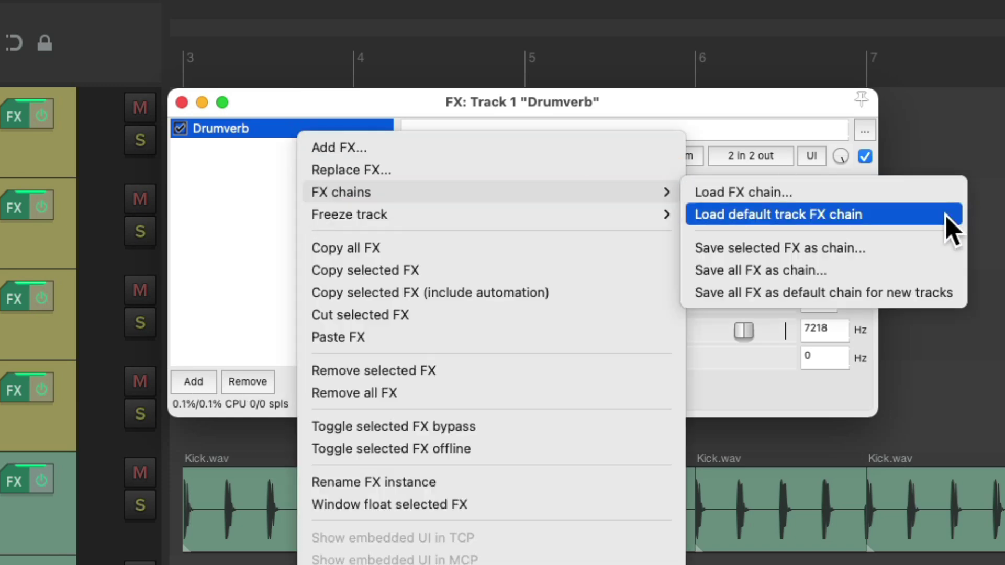
left_click(891, 248)
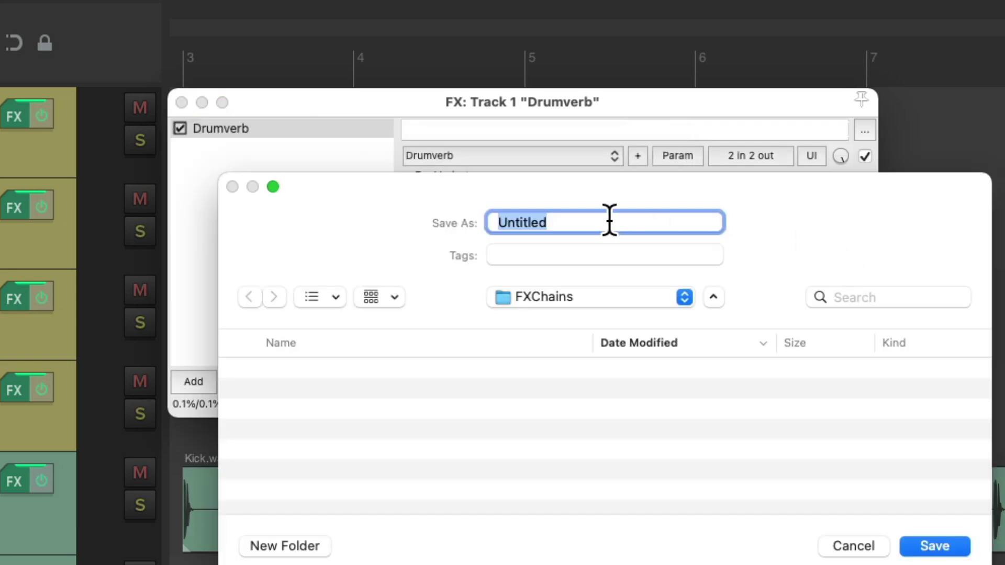
type("Drumverb")
key("Return")
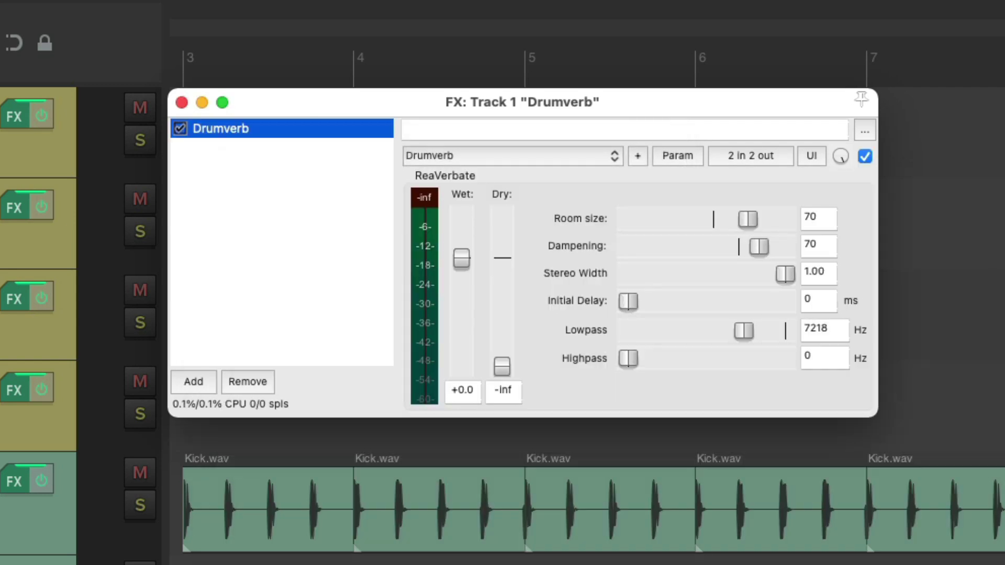
key("Escape")
- Rename the Vocalverb track's ReaVerbate instance to 'Vocalverb'
left_click(356, 198)
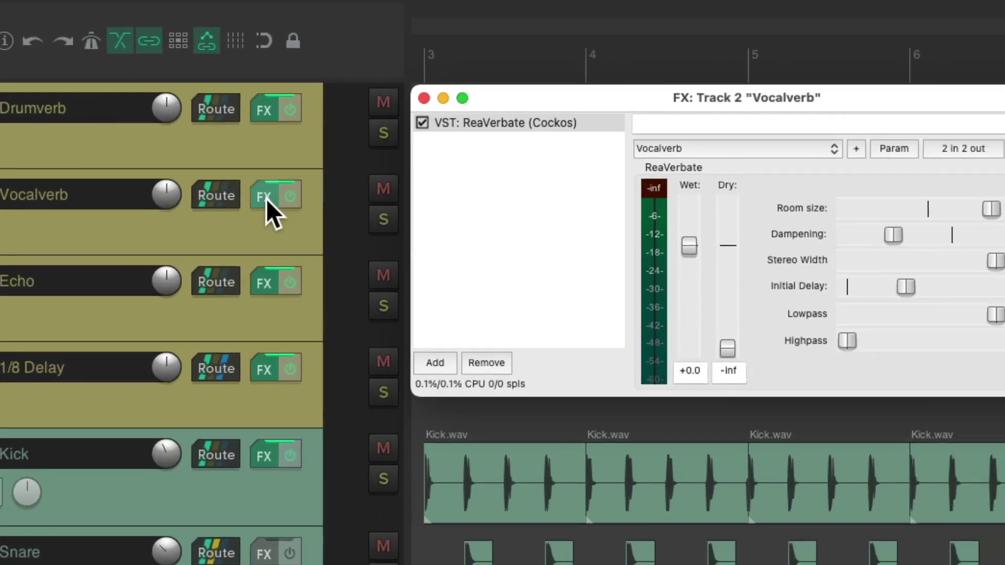
right_click(499, 126)
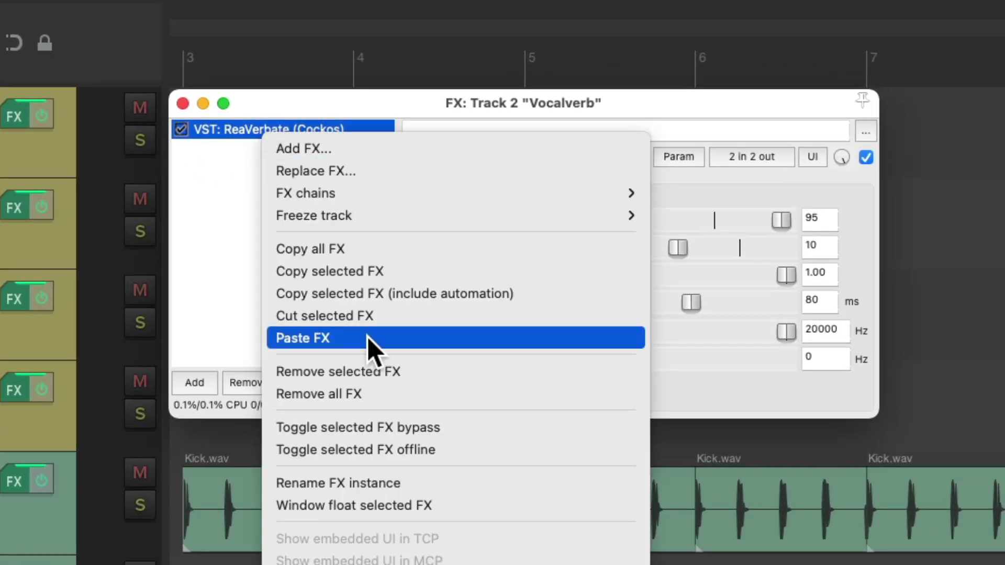
left_click(270, 484)
type("Vocalverb")
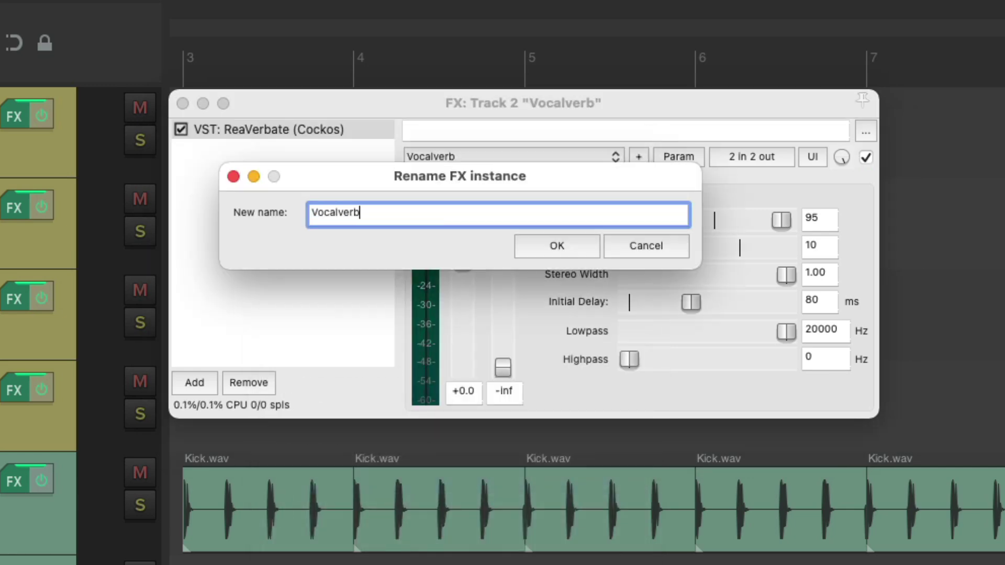
key("Return")
- Save the Vocalverb effect as an FX chain named 'Vocalverb'
left_click(284, 131)
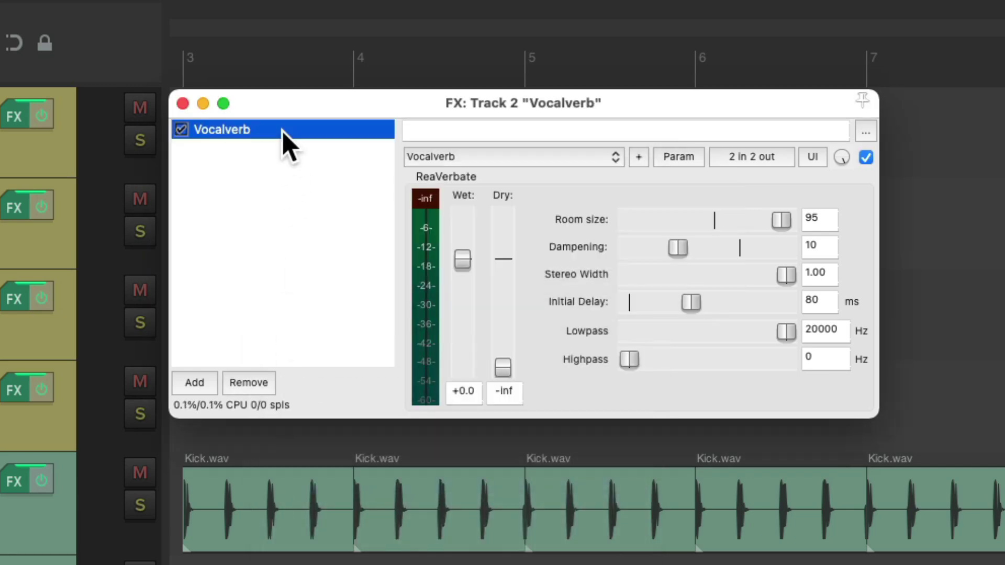
right_click(286, 134)
mouse_move(298, 190)
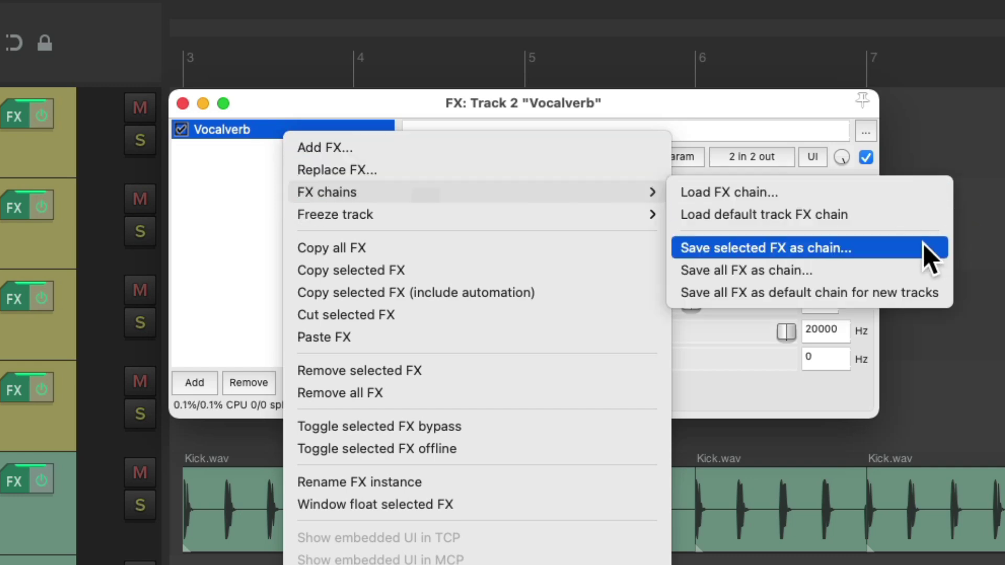
left_click(928, 256)
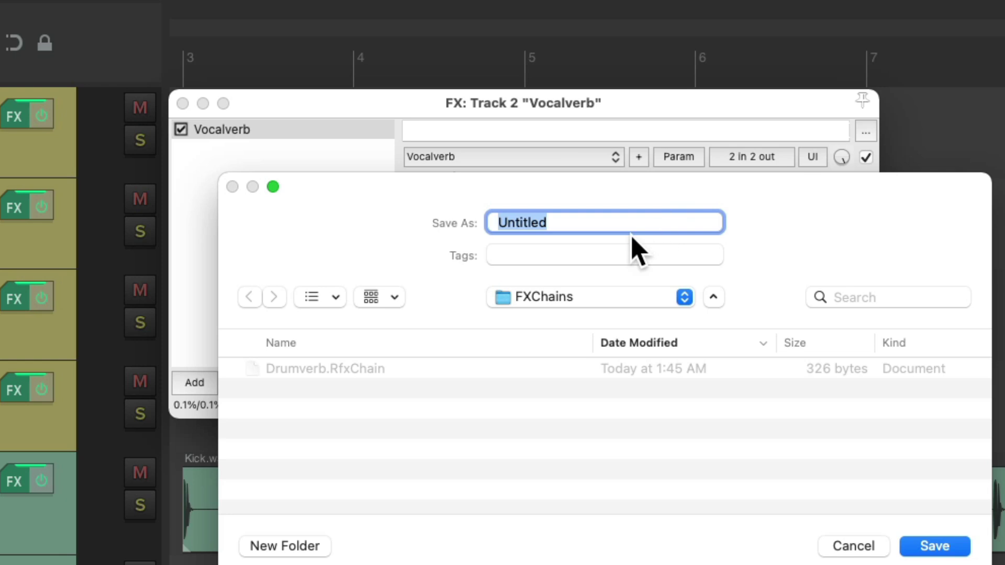
type("Vocalverb")
key("Return")
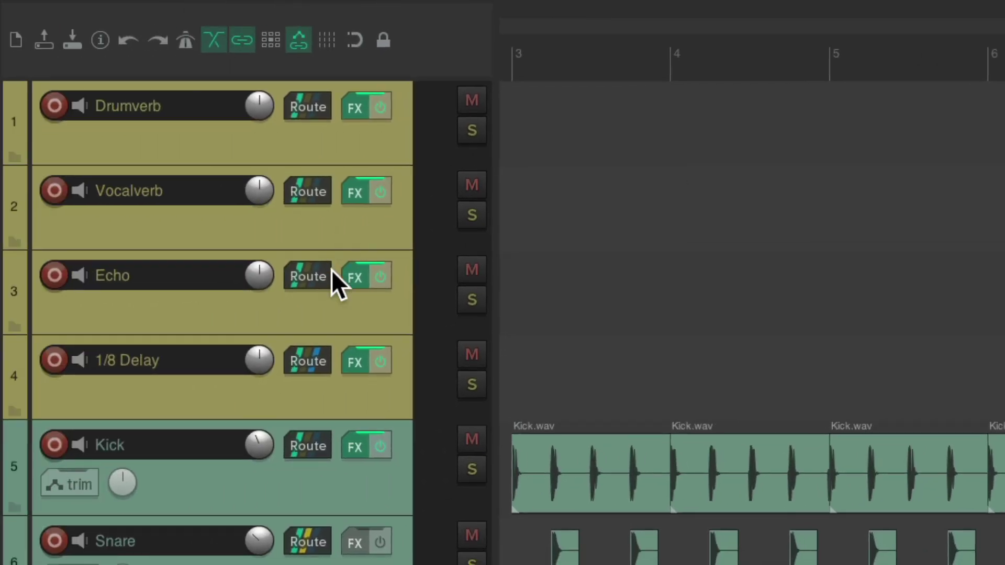
- Rename the Echo track's ReaDelay instance to 'Echo'
left_click(34, 297)
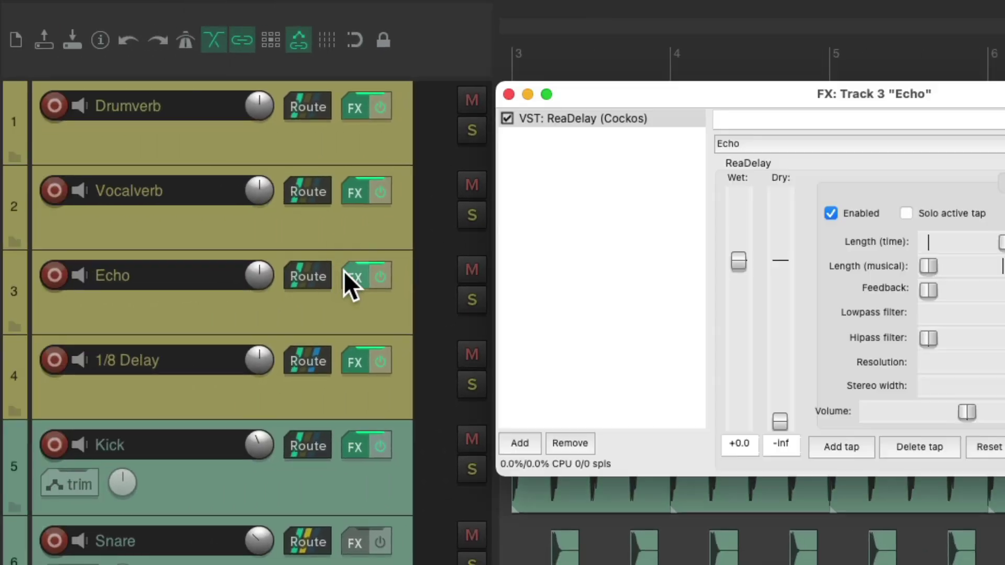
right_click(238, 112)
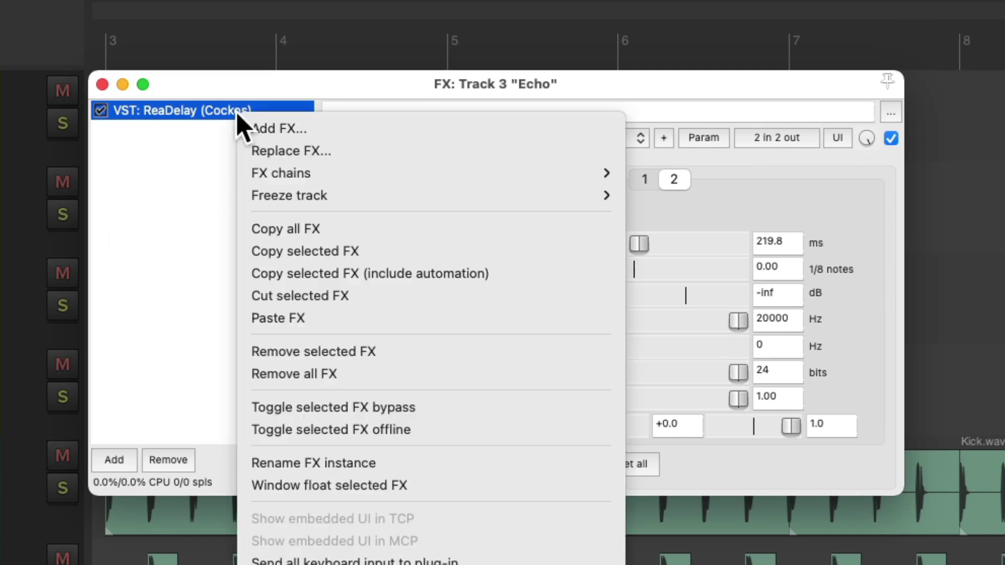
left_click(258, 464)
type("Echo")
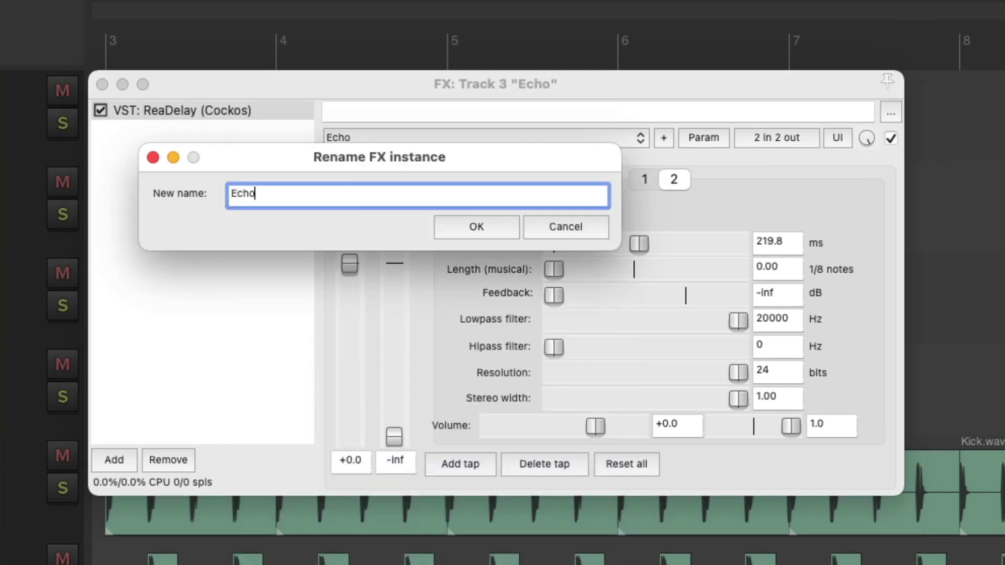
key("Return")
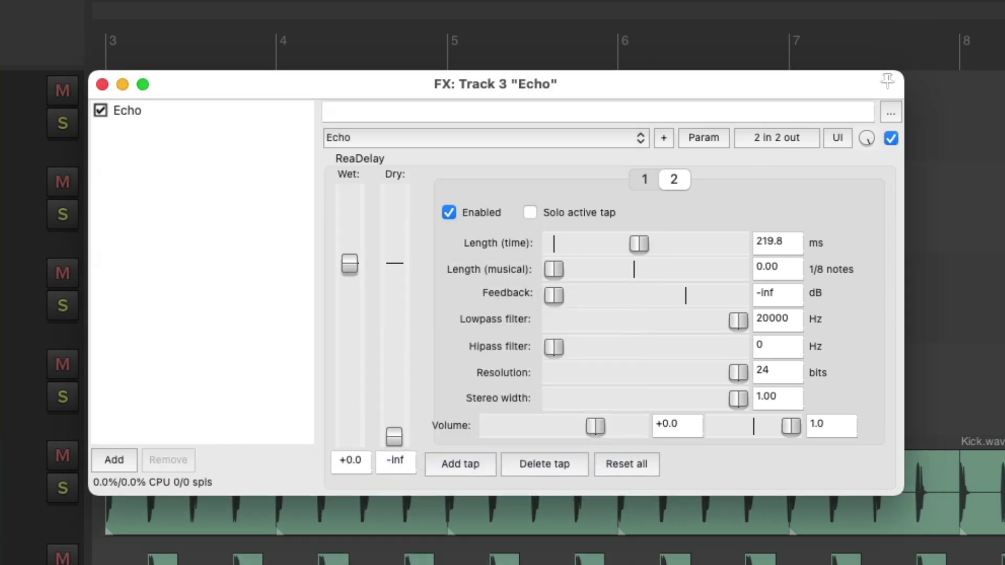
- Save the Echo effect as an FX chain named 'Echo' and close its FX window
right_click(247, 113)
mouse_move(276, 177)
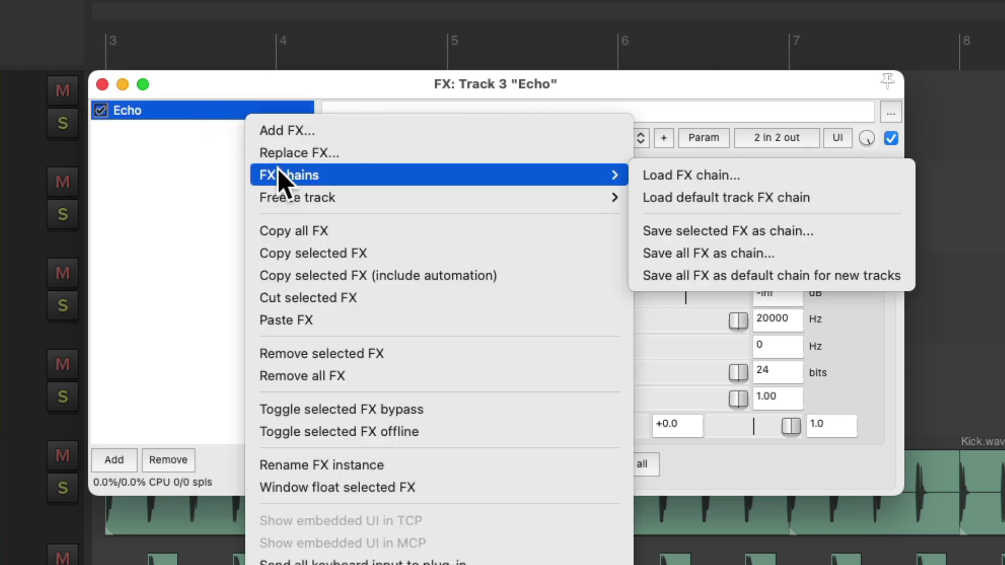
left_click(856, 230)
type("Echo")
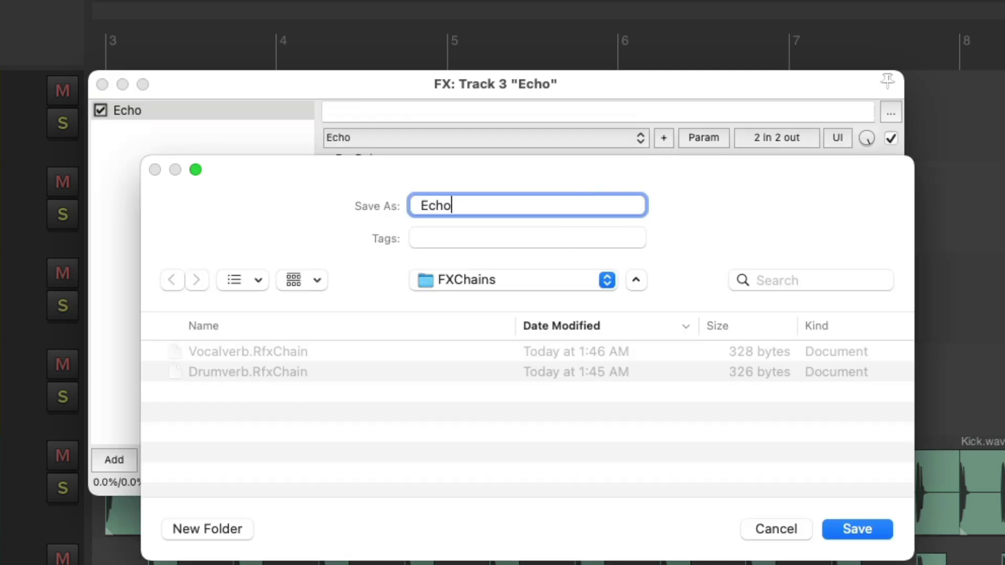
key("Return")
key("Escape")
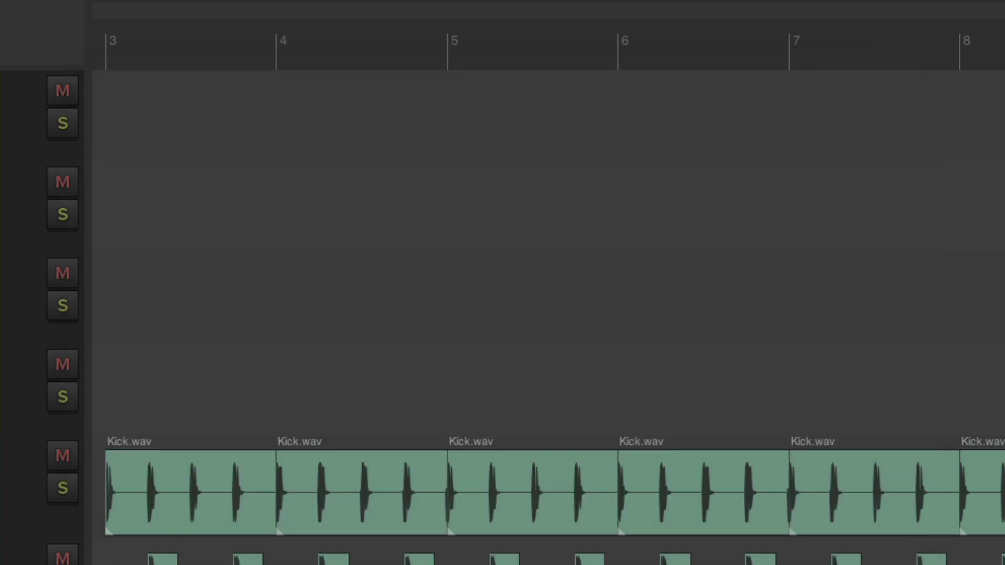
- Rename the 1/8 Delay track's ReaDelay instance to '1-8 Note Delay'
left_click(360, 366)
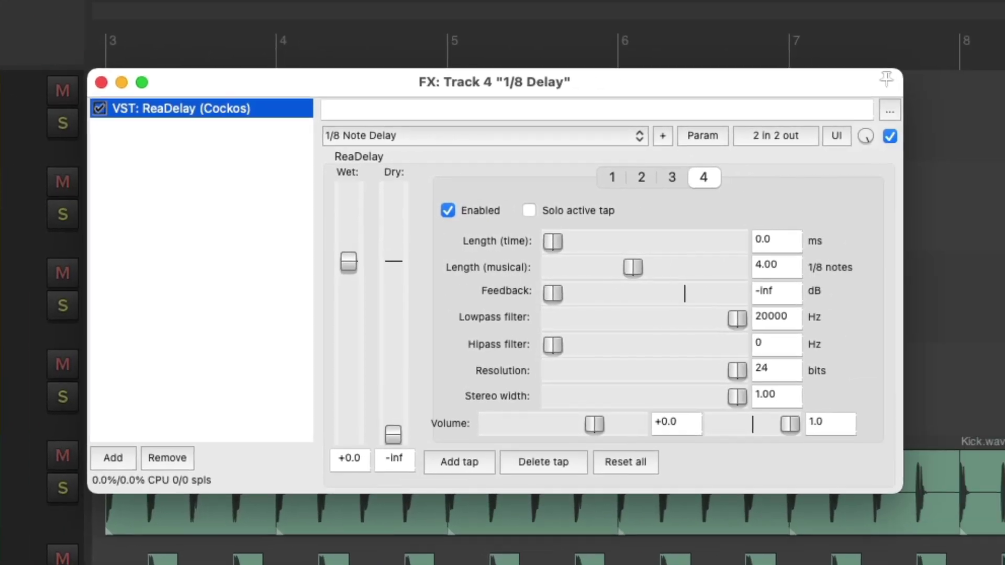
right_click(255, 111)
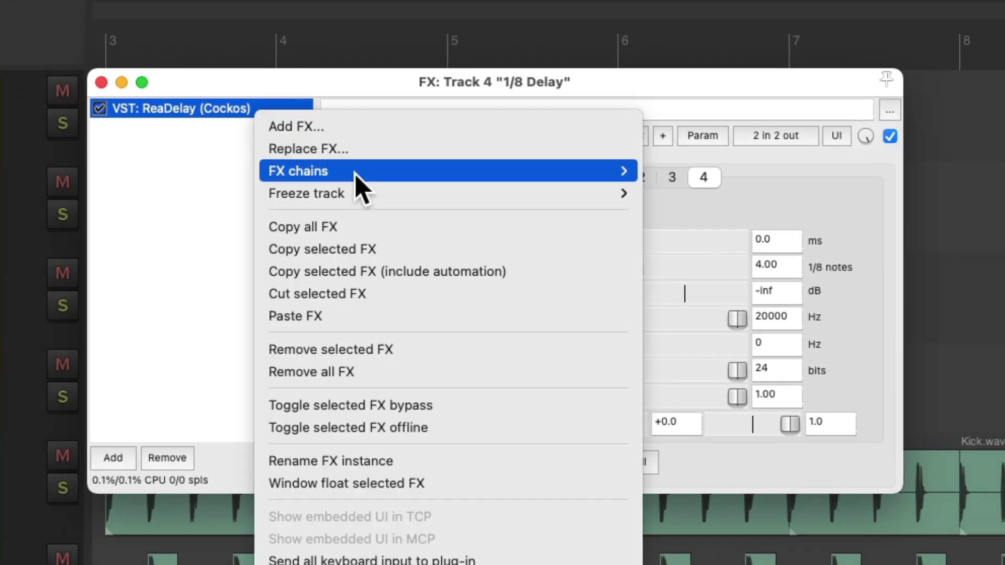
left_click(264, 461)
type("1-8 Note Delay")
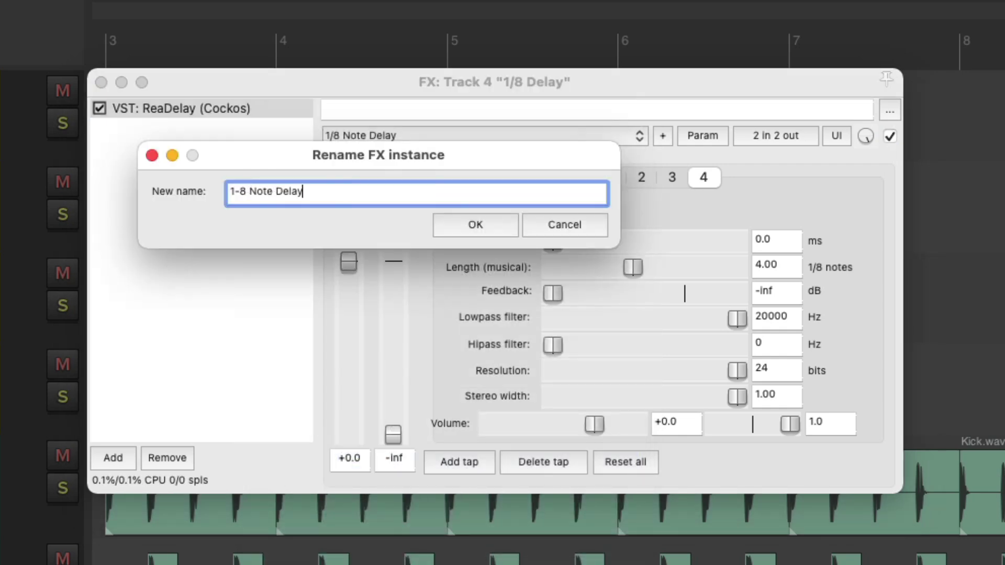
key("Return")
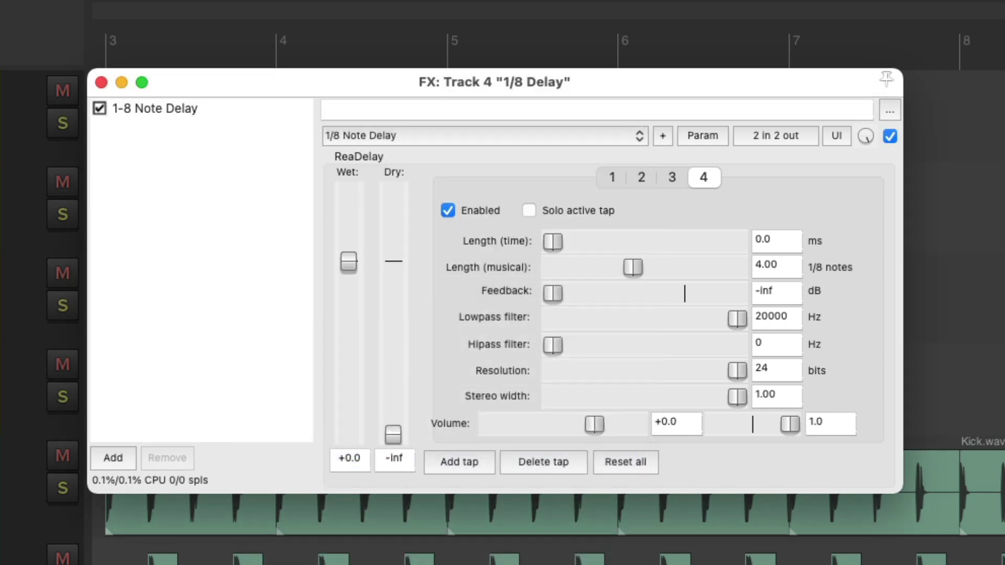
- Save the renamed delay as an FX chain named '1-8 Note Delay'
right_click(233, 110)
mouse_move(237, 168)
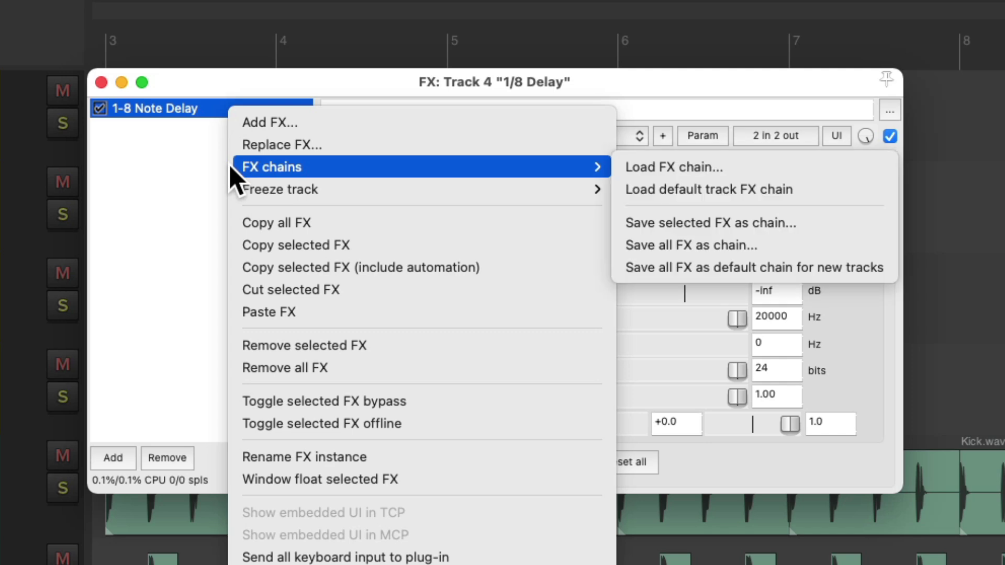
left_click(850, 223)
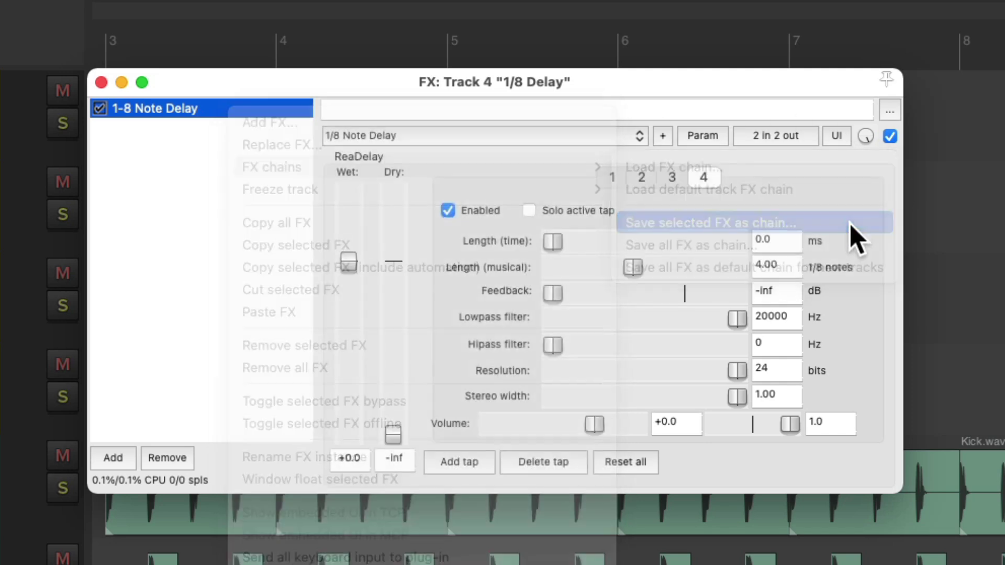
type("1-8 Note Delay")
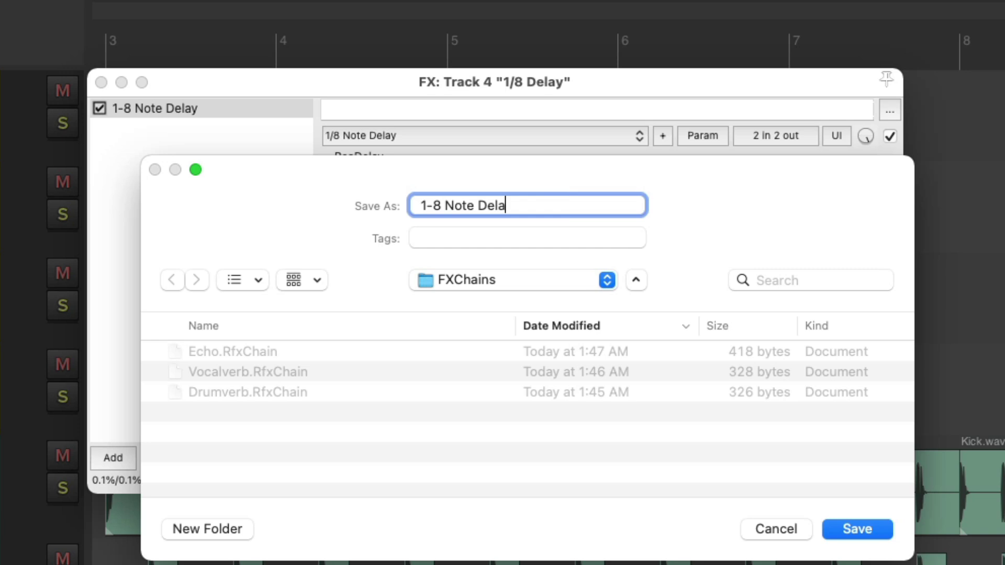
key("Return")
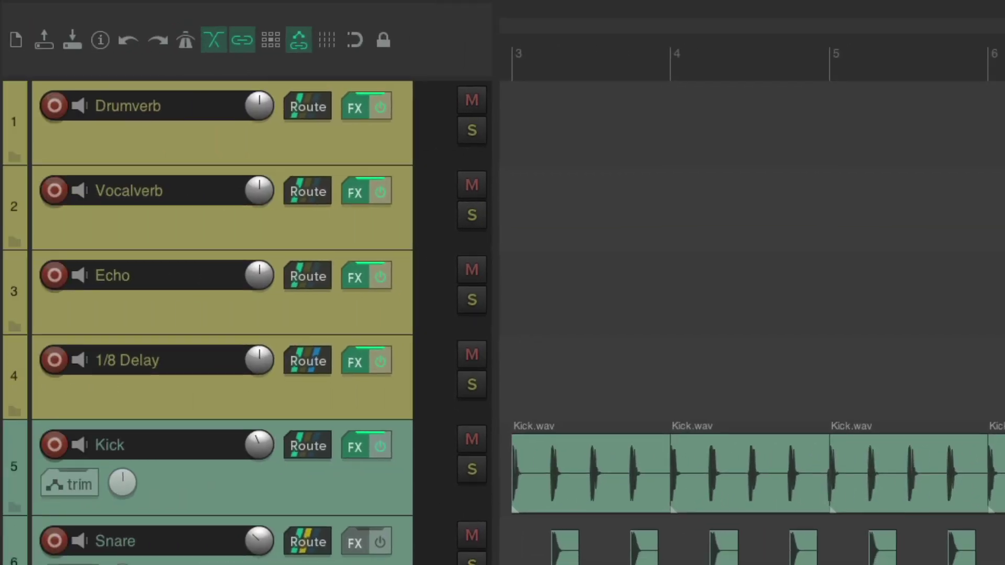
- Remove the effects from the 1/8 Delay, Echo, Vocalverb and Drumverb tracks
left_click(356, 362, "alt")
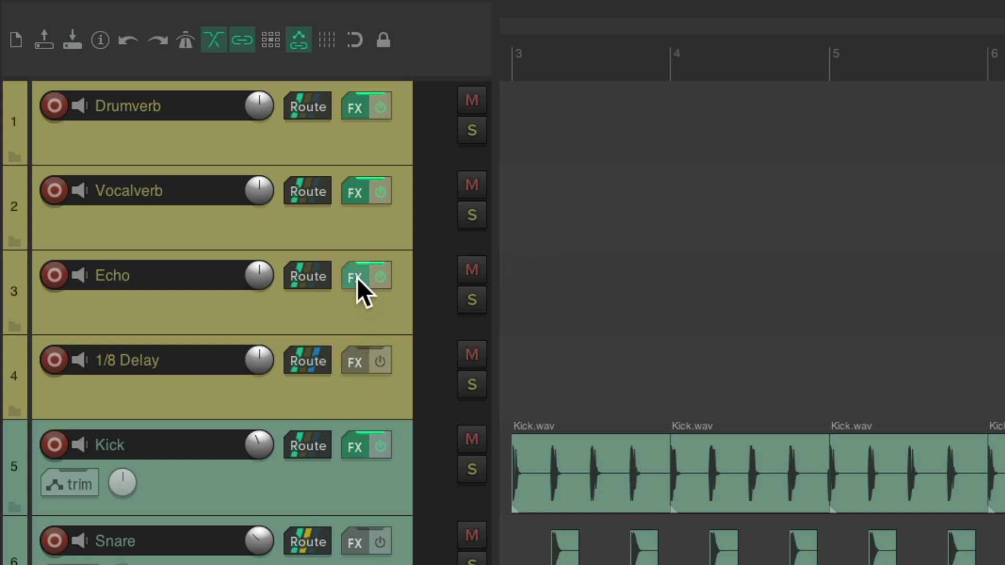
left_click(356, 278, "alt")
left_click(354, 193, "alt")
left_click(356, 107, "alt")
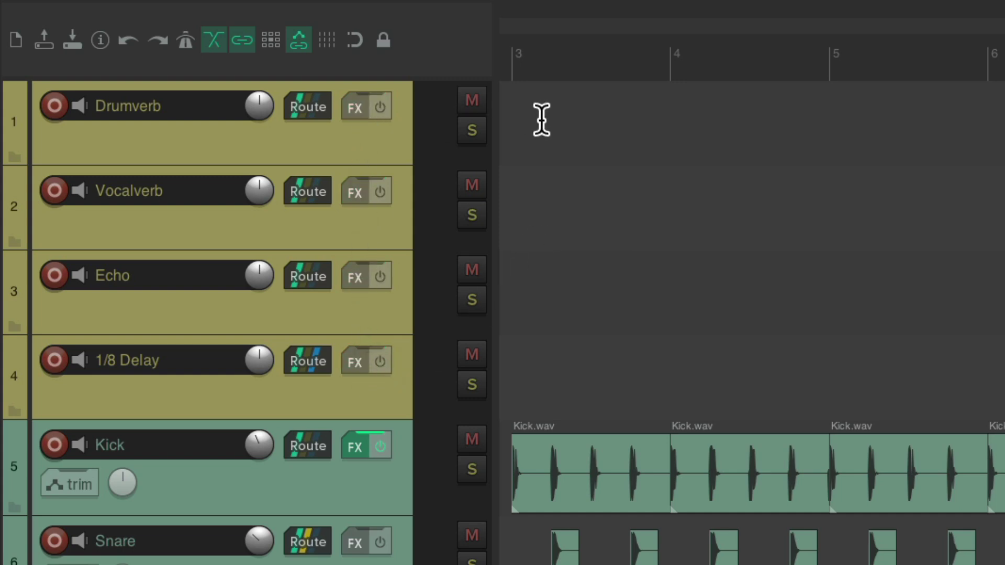
- Load the saved 'Drumverb' FX chain onto the Drumverb track
left_click(359, 106)
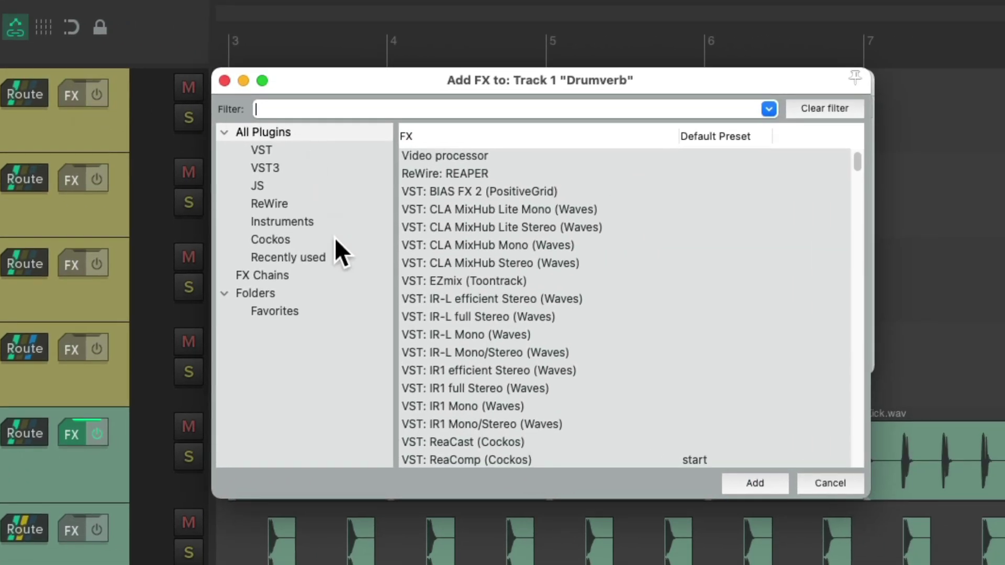
left_click(410, 241)
scroll(569, 296, "down", 3)
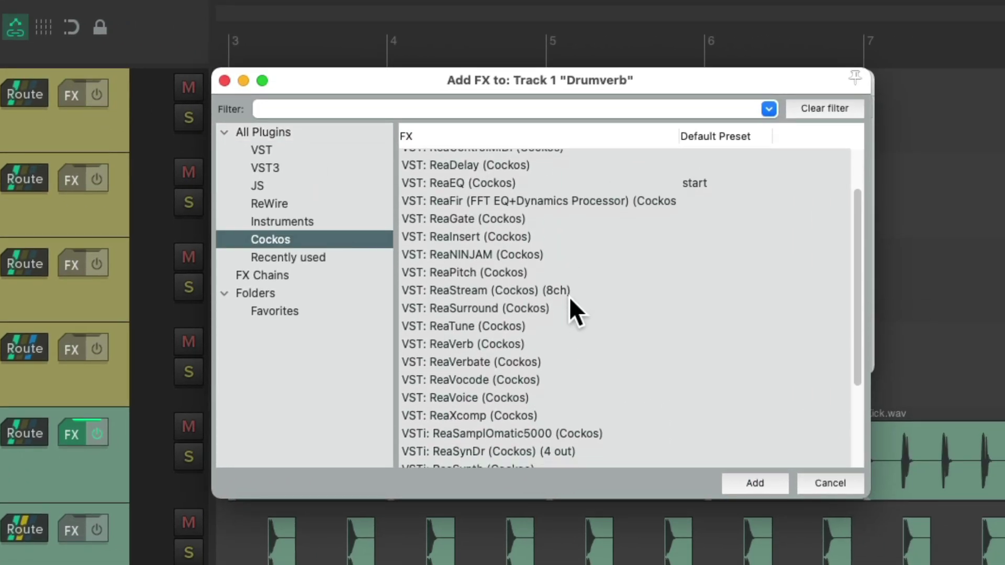
left_click(559, 362)
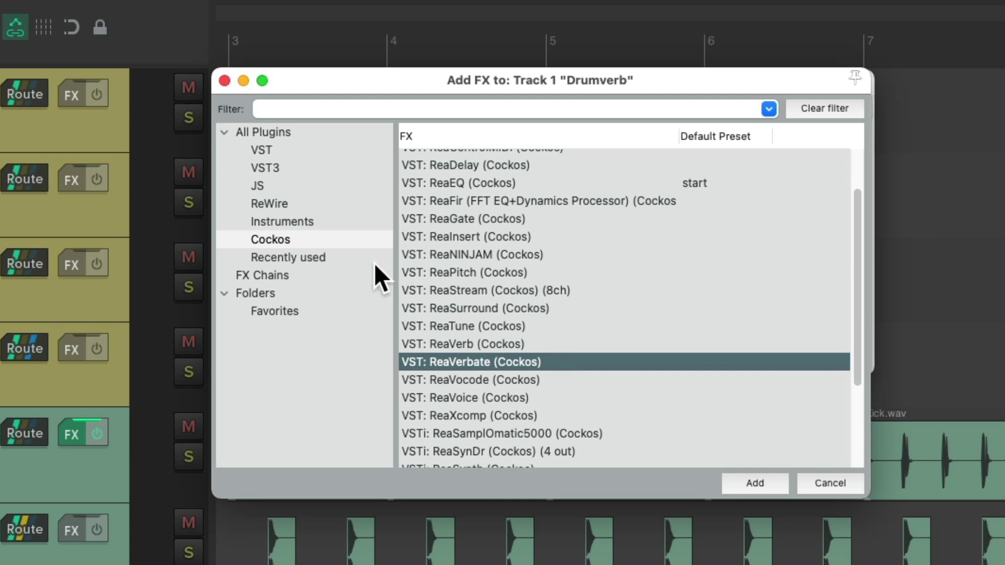
left_click(309, 276)
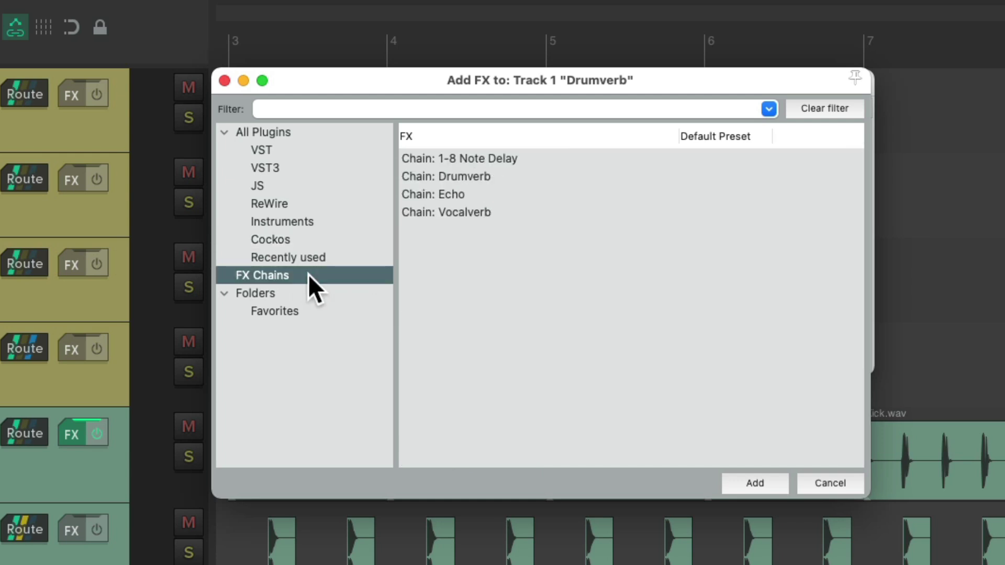
double_click(511, 176)
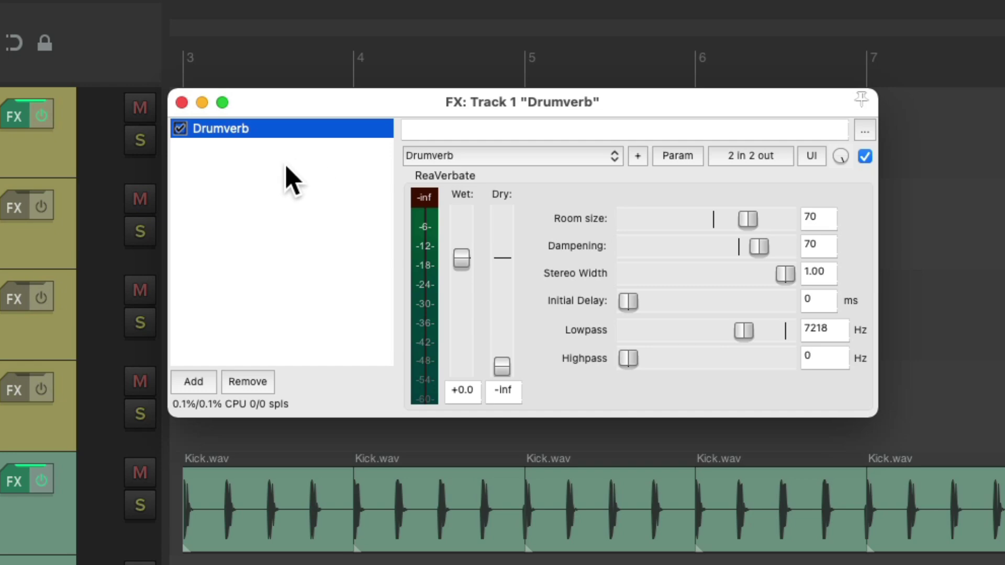
- Toggle the mixer, close the Drumverb FX window, and bring up Add FX for Vocalverb
key("ctrl+m")
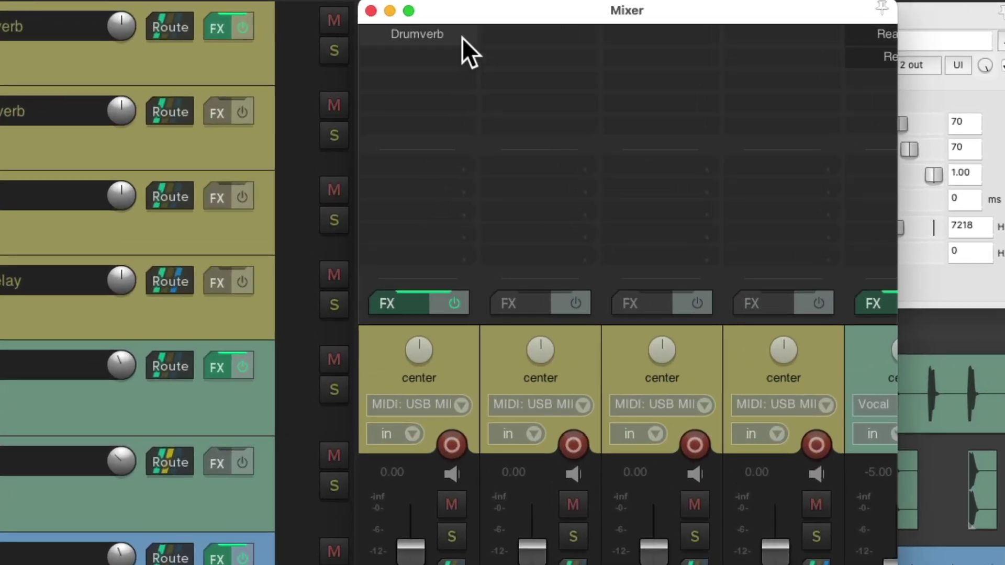
left_click(463, 38)
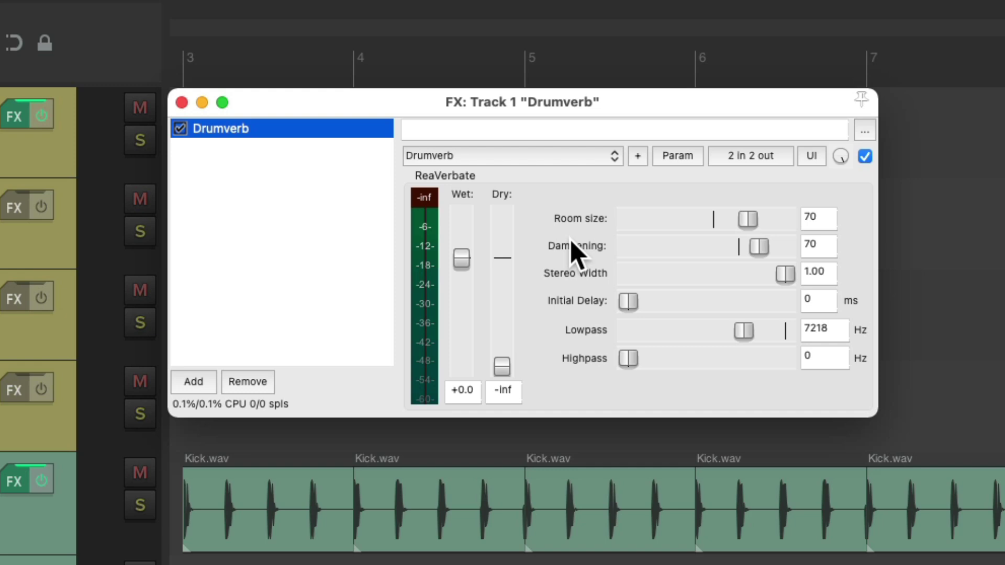
key("Escape")
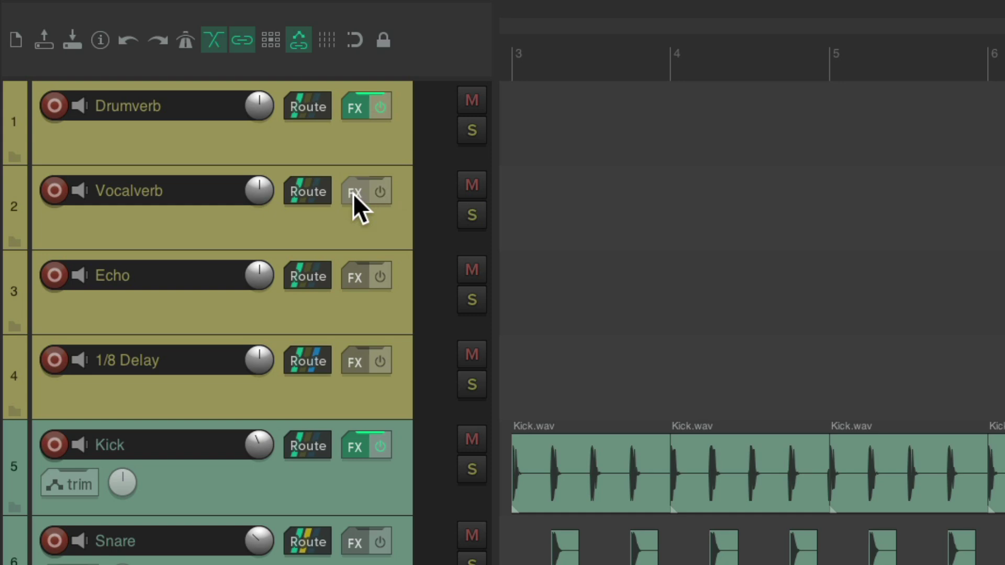
left_click(354, 193)
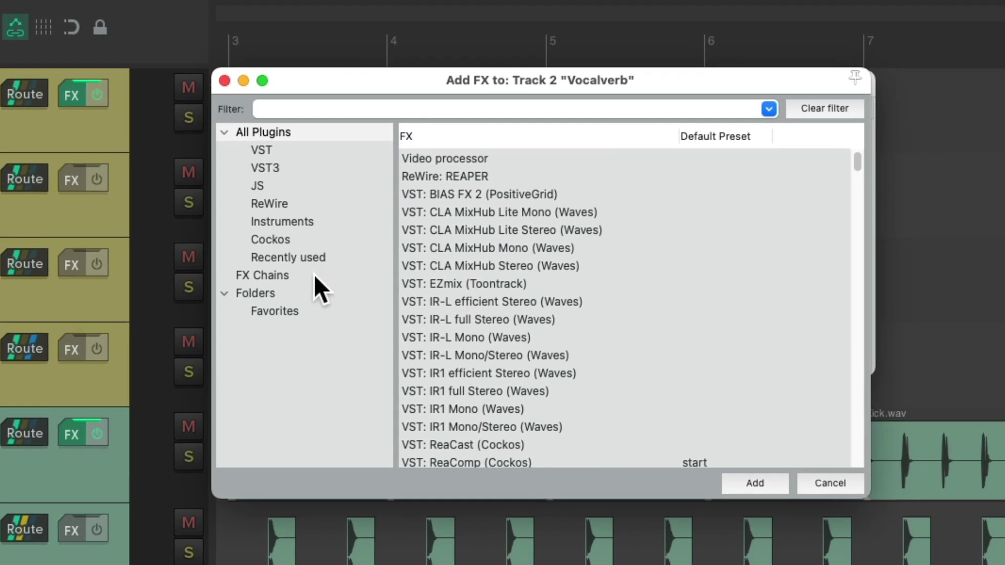
- Load the 'Vocalverb' FX chain onto the Vocalverb track and close its FX window
left_click(314, 278)
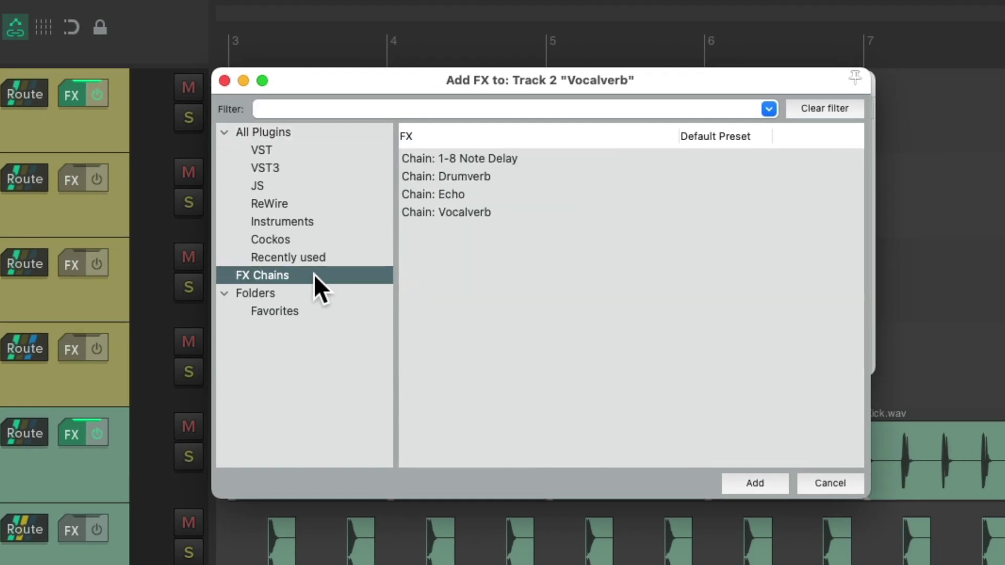
left_click(511, 209)
double_click(511, 212)
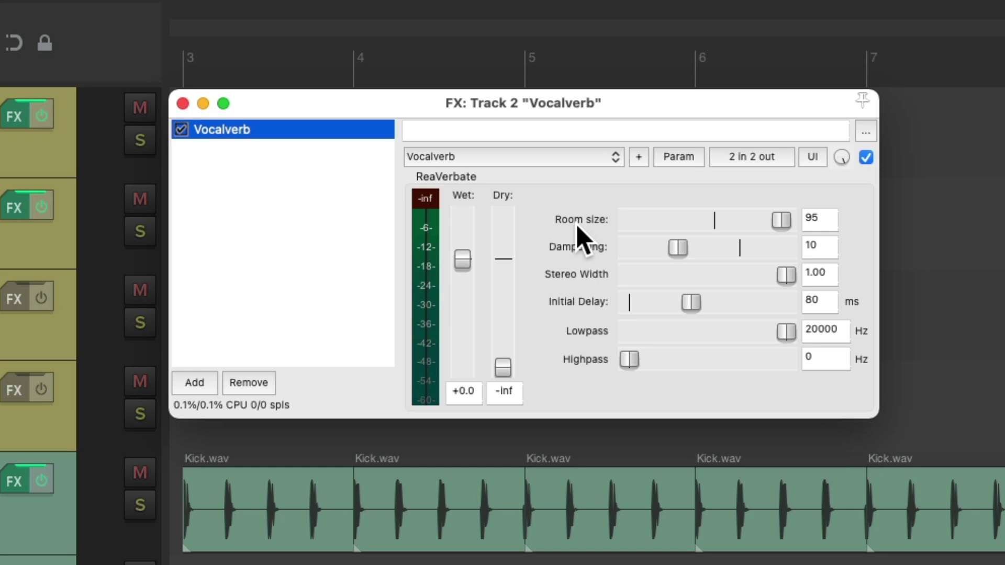
key("Escape")
- Load the 'Echo' FX chain onto the Echo track
left_click(17, 299)
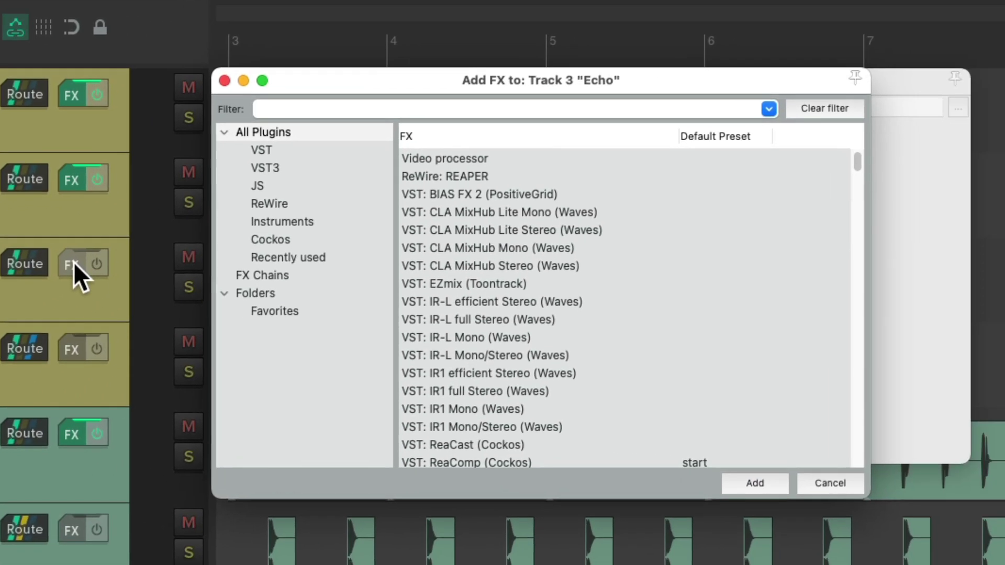
left_click(286, 273)
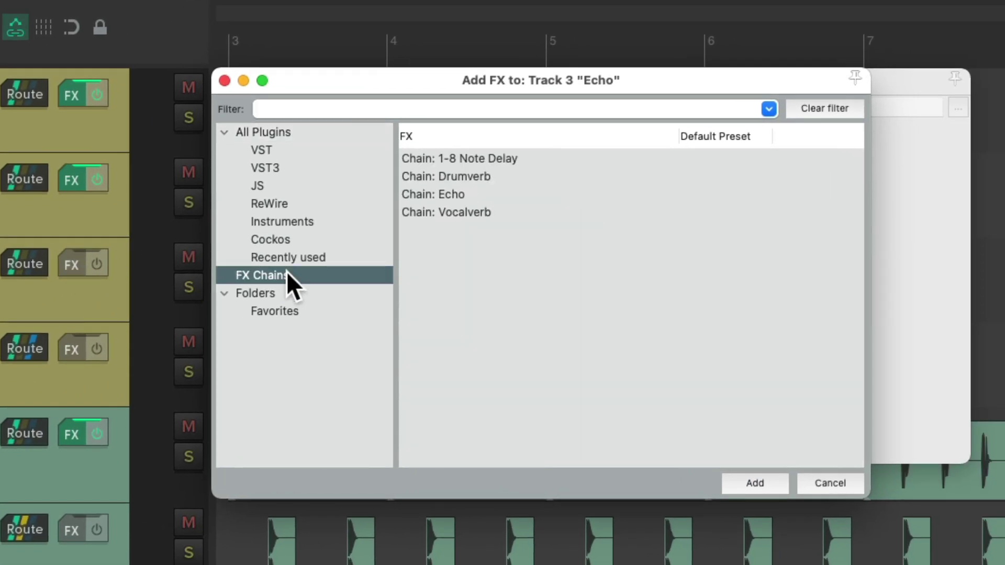
left_click(487, 193)
double_click(488, 193)
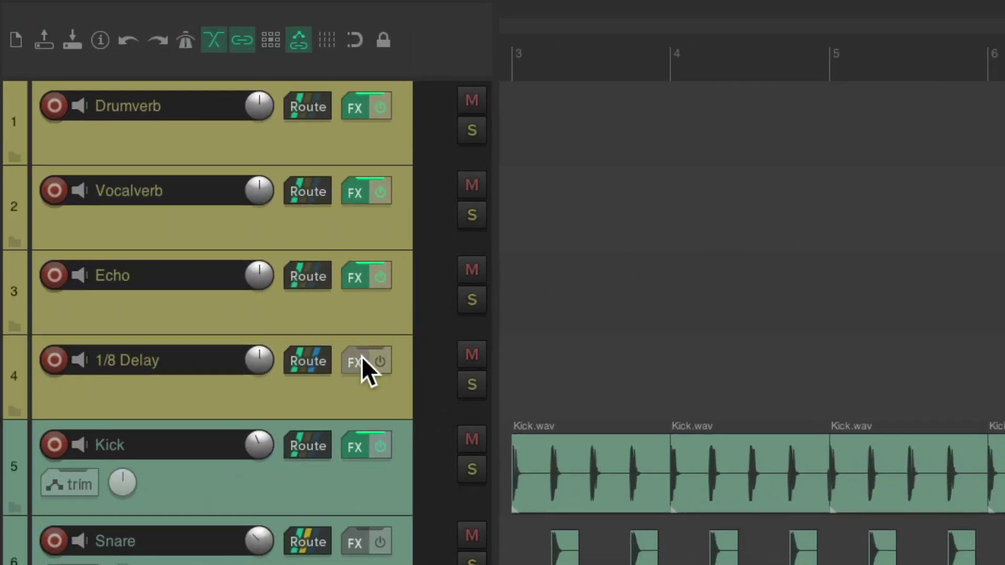
- Load the '1-8 Note Delay' FX chain onto the 1/8 Delay track and close its window
left_click(362, 360)
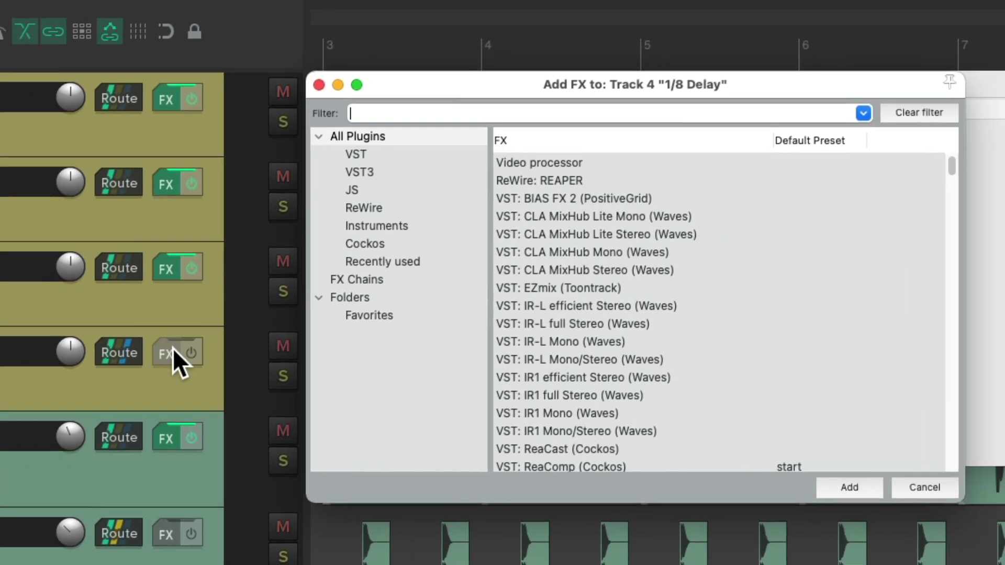
left_click(369, 279)
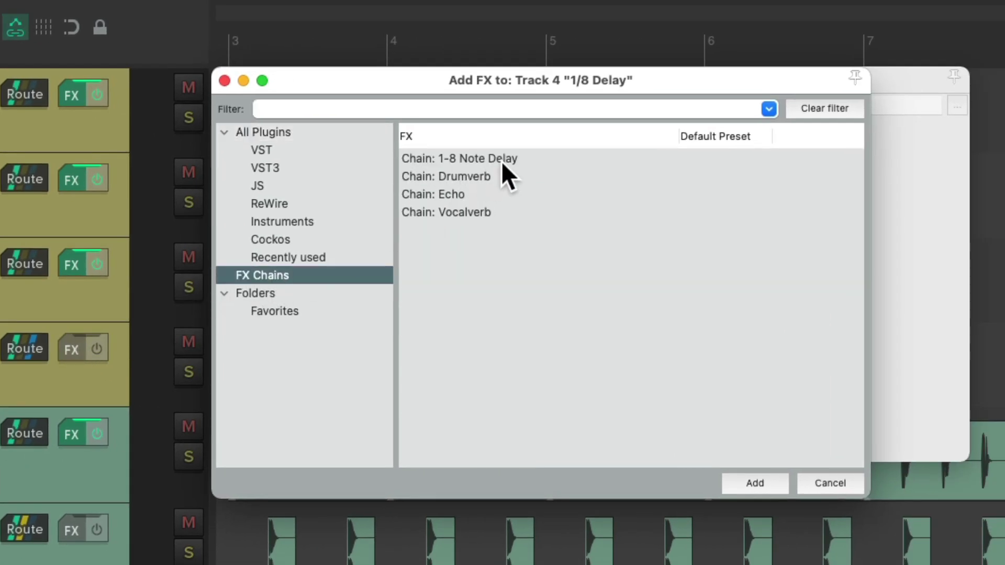
left_click(522, 157)
double_click(542, 157)
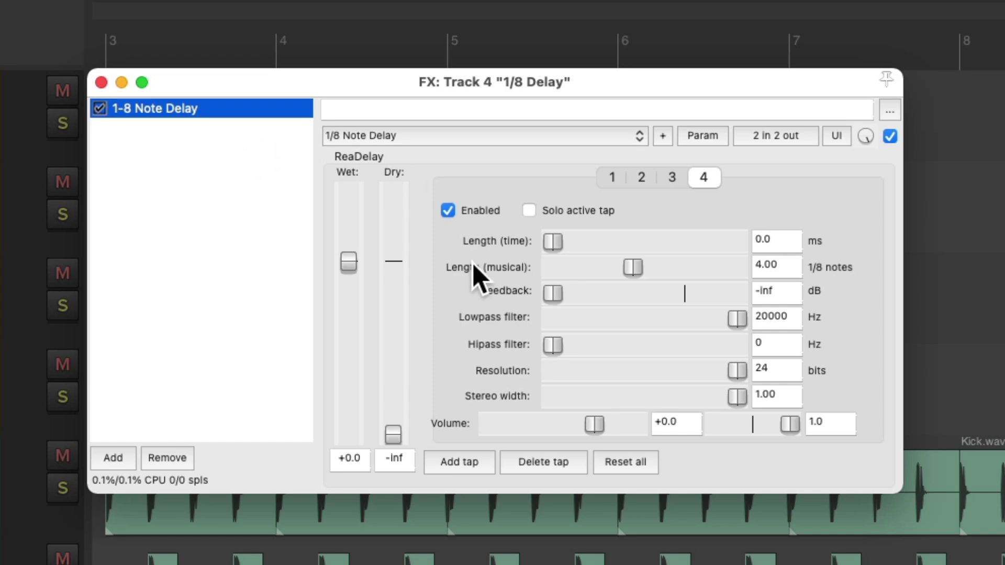
key("Escape")
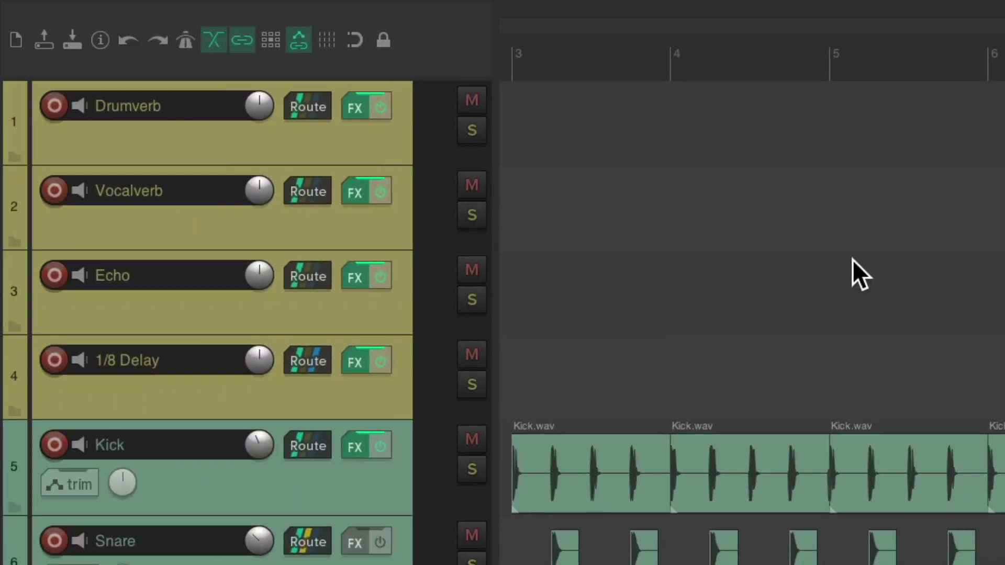
key("super+m")
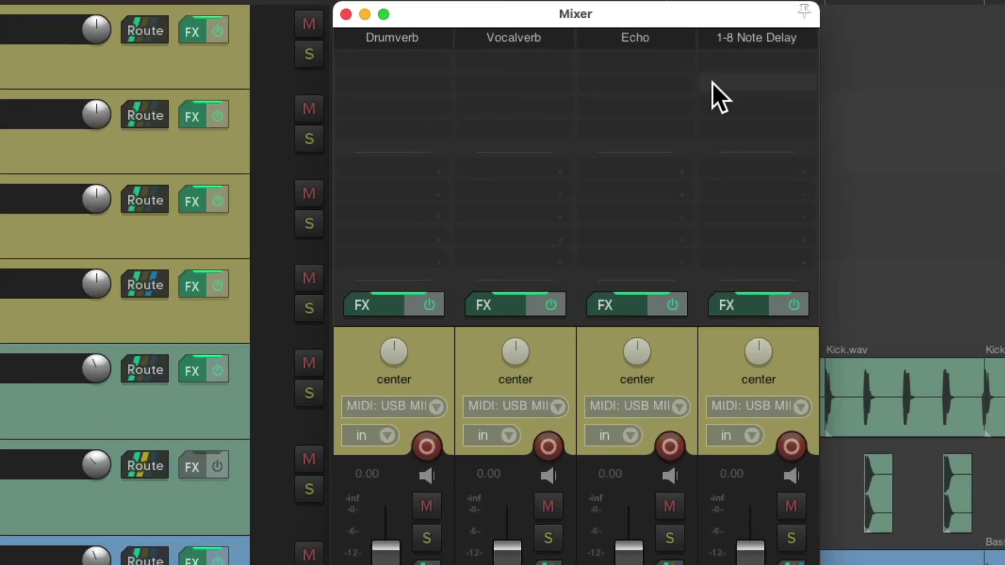
key("super+m")
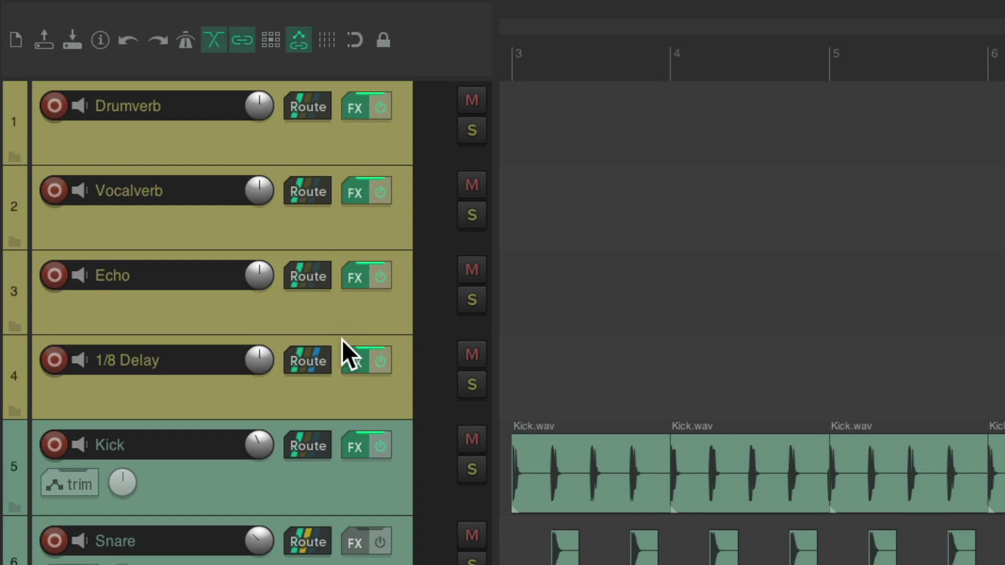
left_click(352, 361)
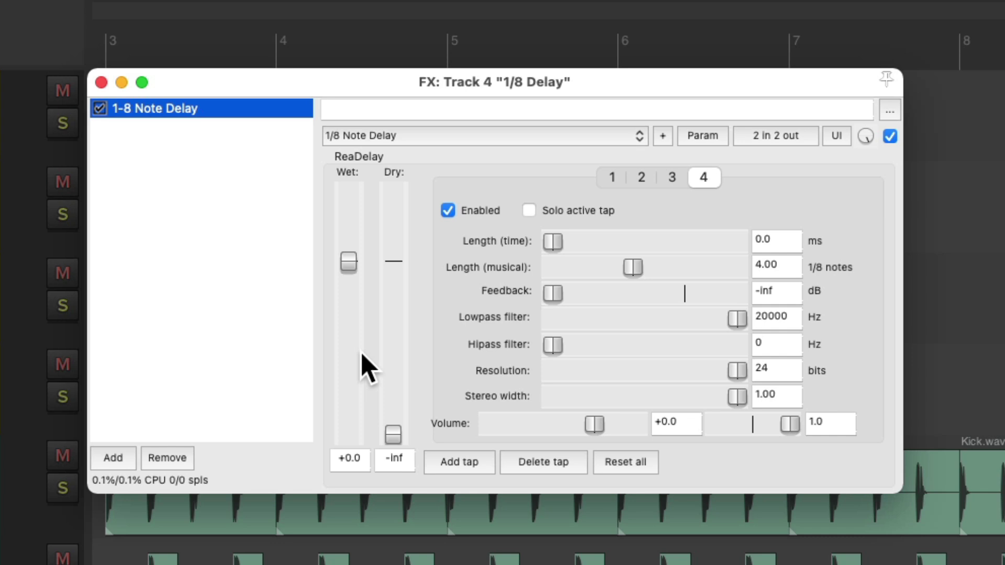
key("Escape")
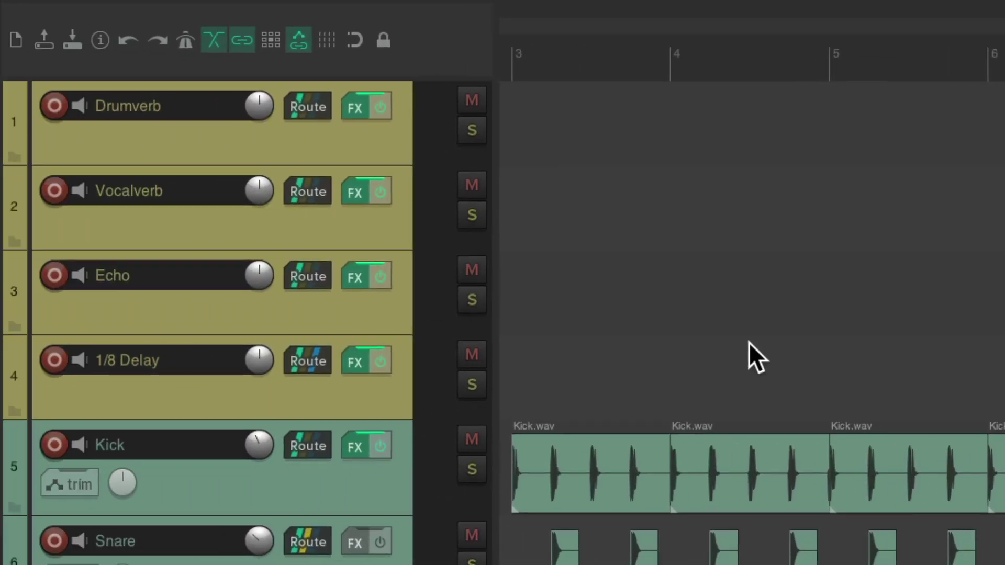
- Clear the four return tracks' effects and assign Ctrl+D to the Drumverb FX chain
left_click_drag(341, 368, 354, 106)
left_click(354, 107)
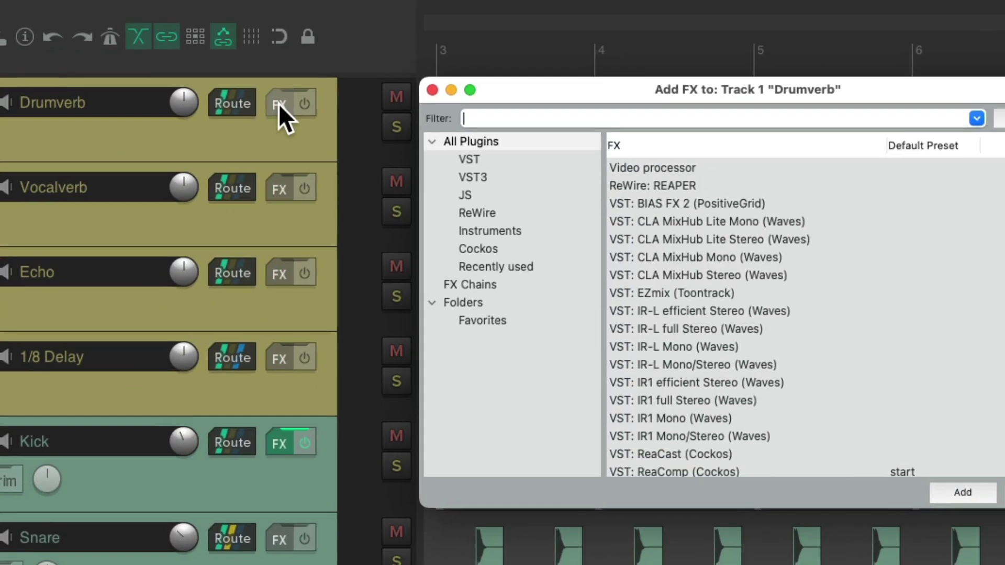
left_click(612, 288)
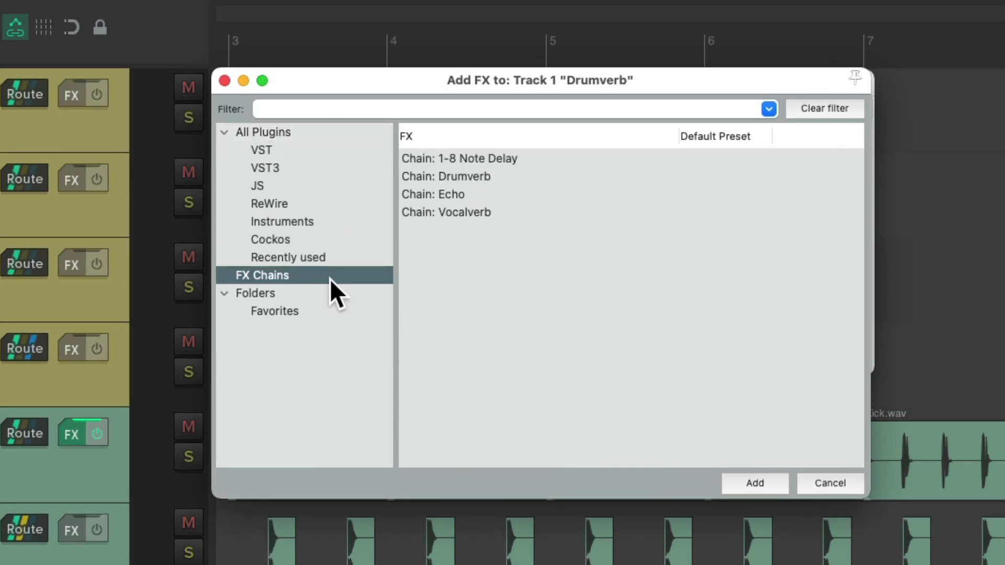
left_click(525, 178)
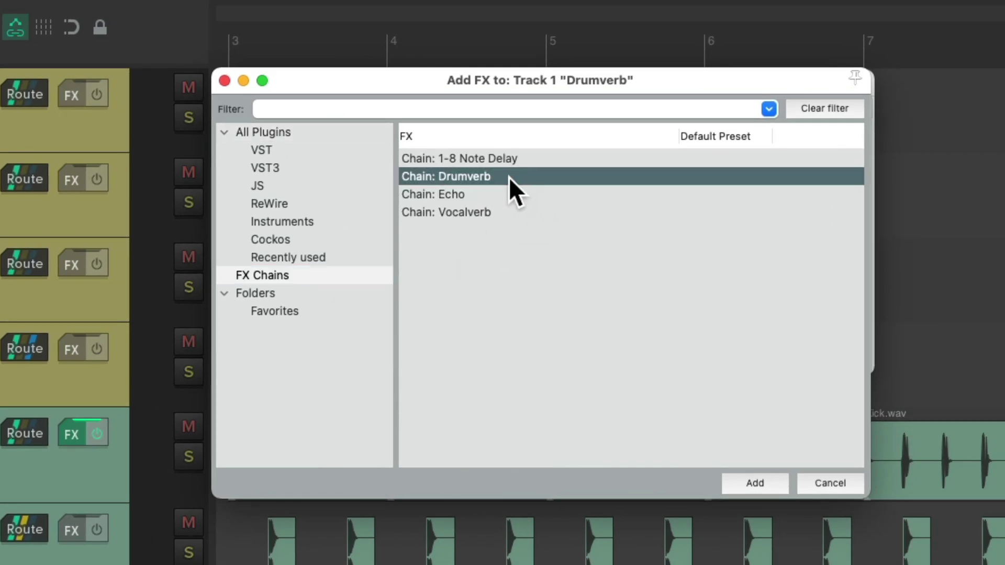
right_click(509, 177)
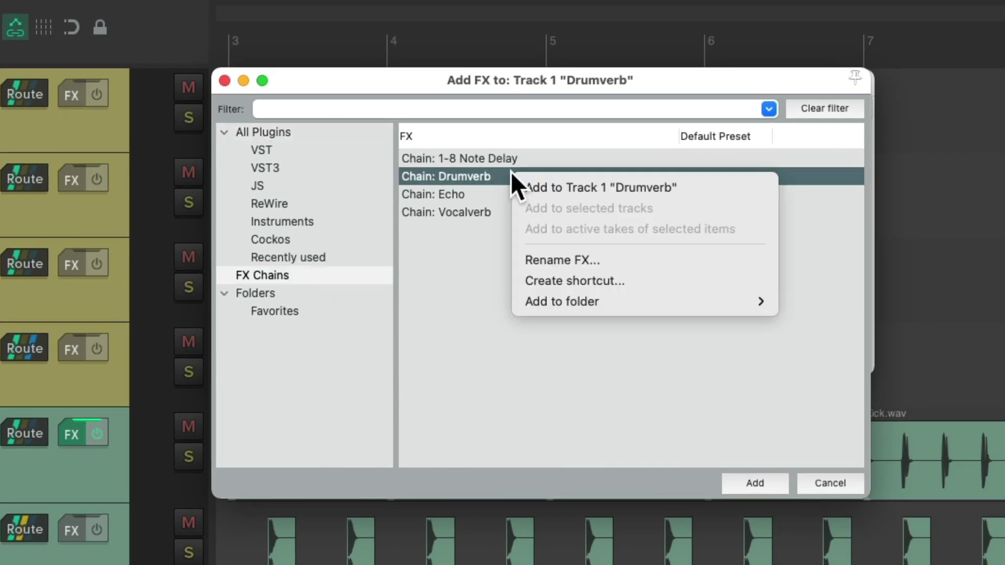
left_click(669, 272)
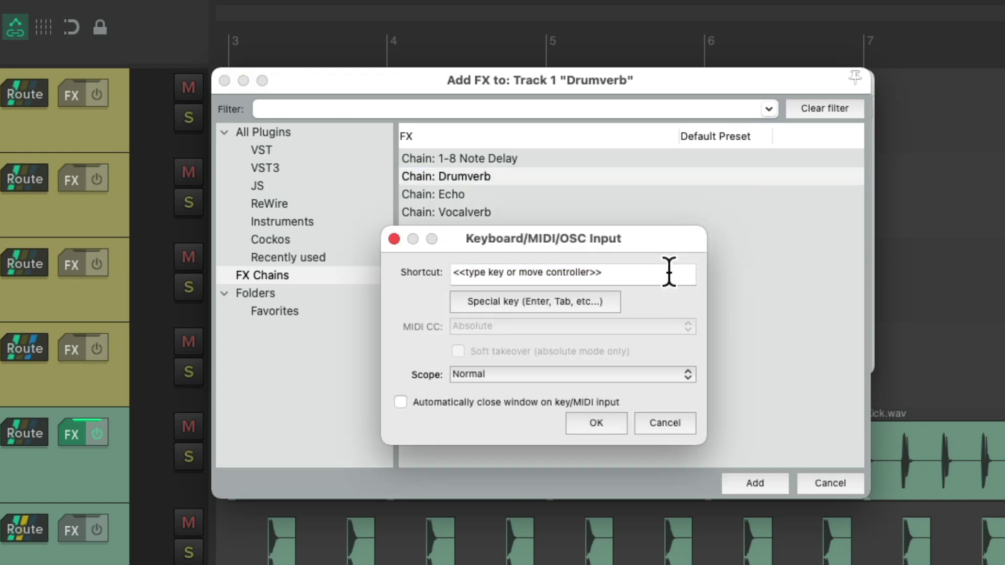
key("ctrl+d")
key("Return")
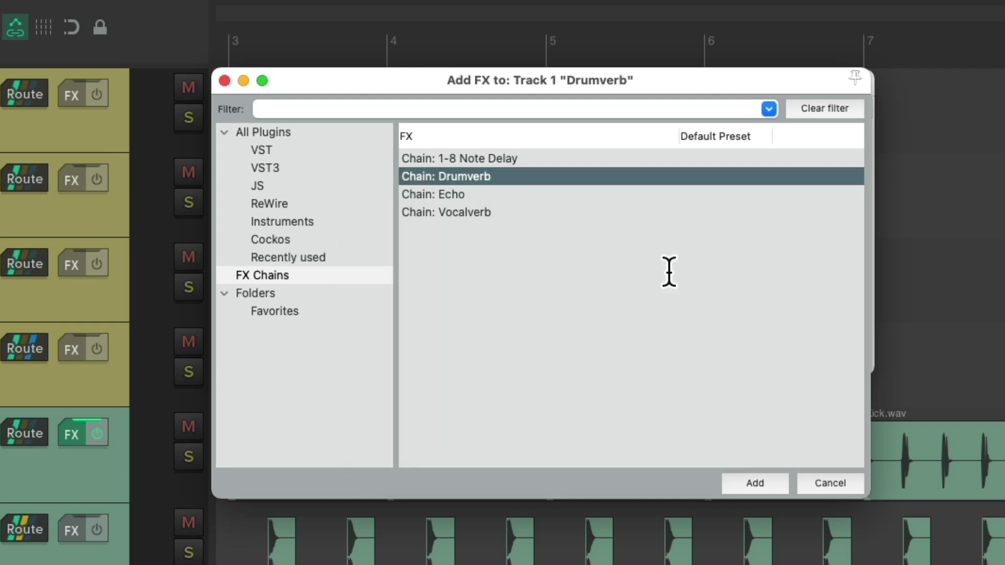
- Assign the shortcut Ctrl+E to the Echo FX chain
left_click(500, 195)
right_click(478, 194)
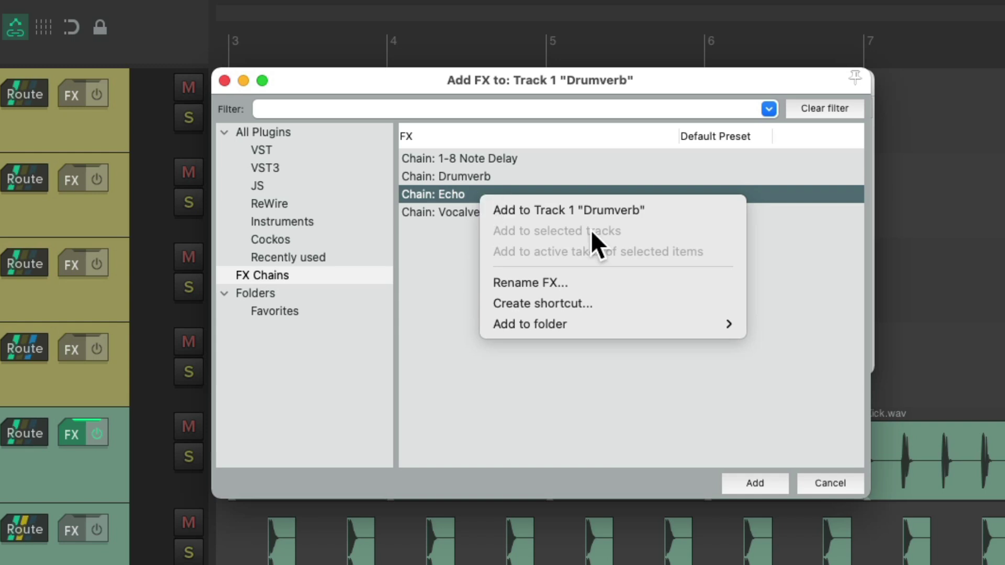
left_click(617, 299)
key("ctrl+e")
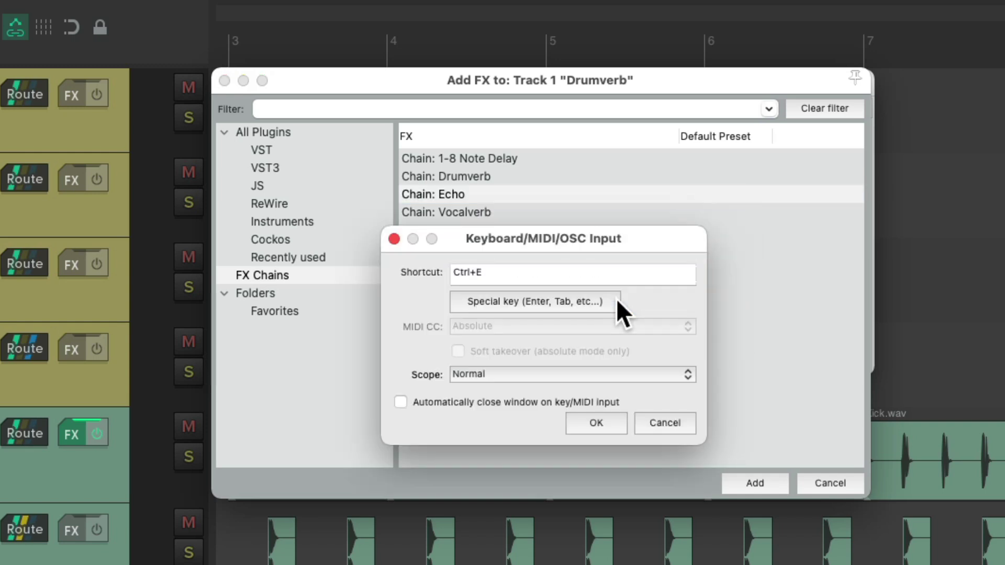
key("Return")
- Assign the shortcut Ctrl+V to the Vocalverb FX chain
left_click(531, 210)
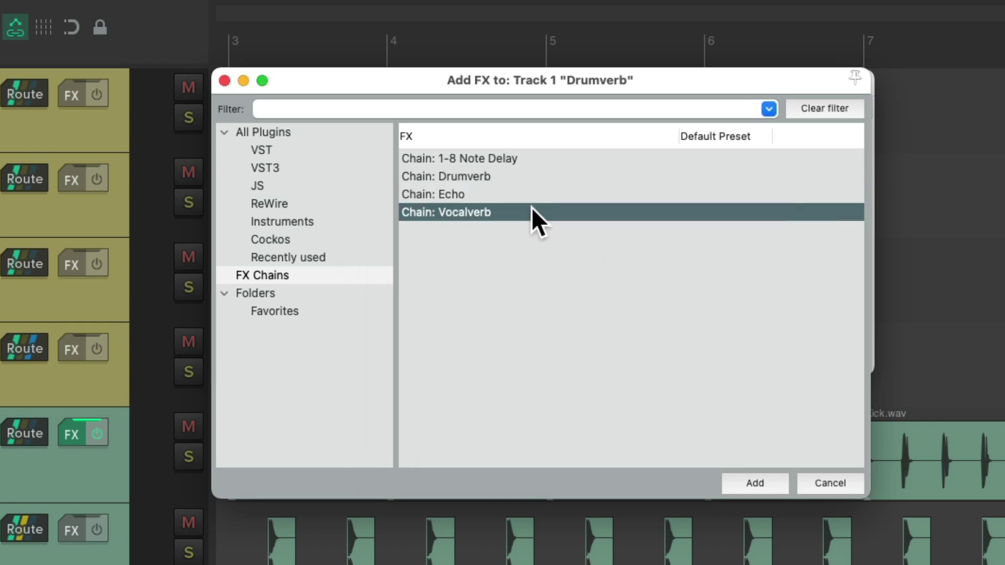
right_click(531, 207)
left_click(682, 309)
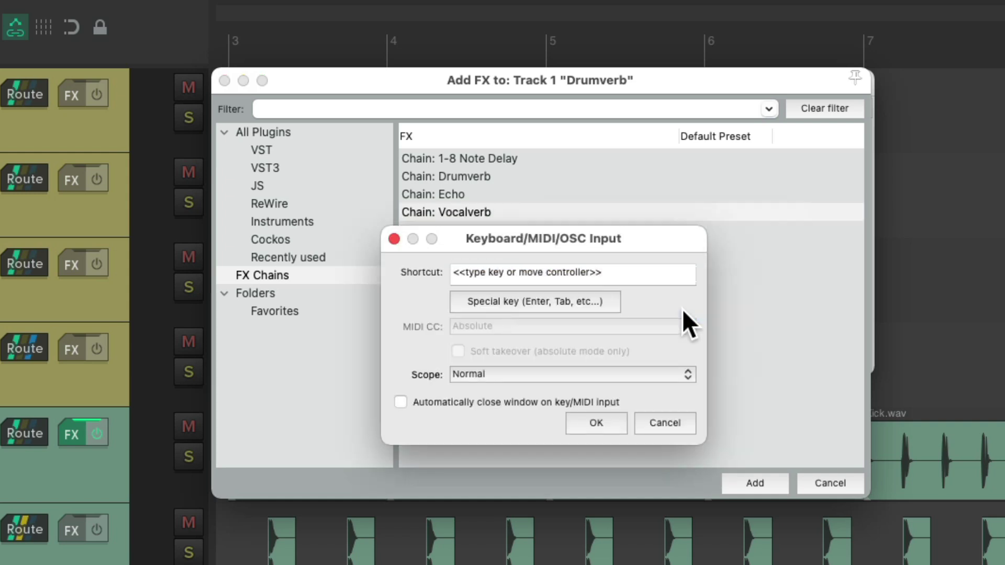
key("ctrl+v")
key("Return")
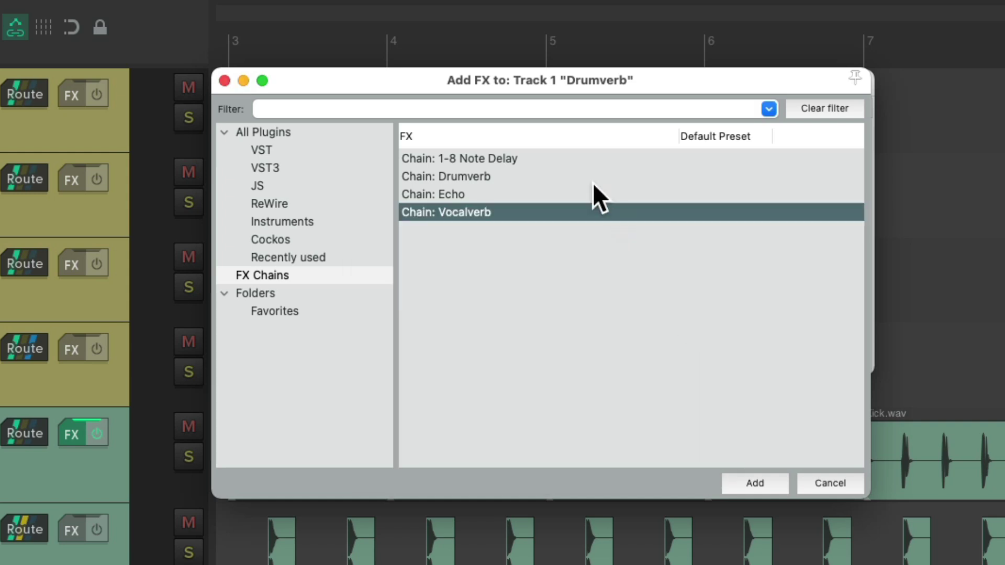
- Assign the shortcut Ctrl+1 to the 1-8 Note Delay FX chain and close the browser
left_click(552, 159)
right_click(531, 159)
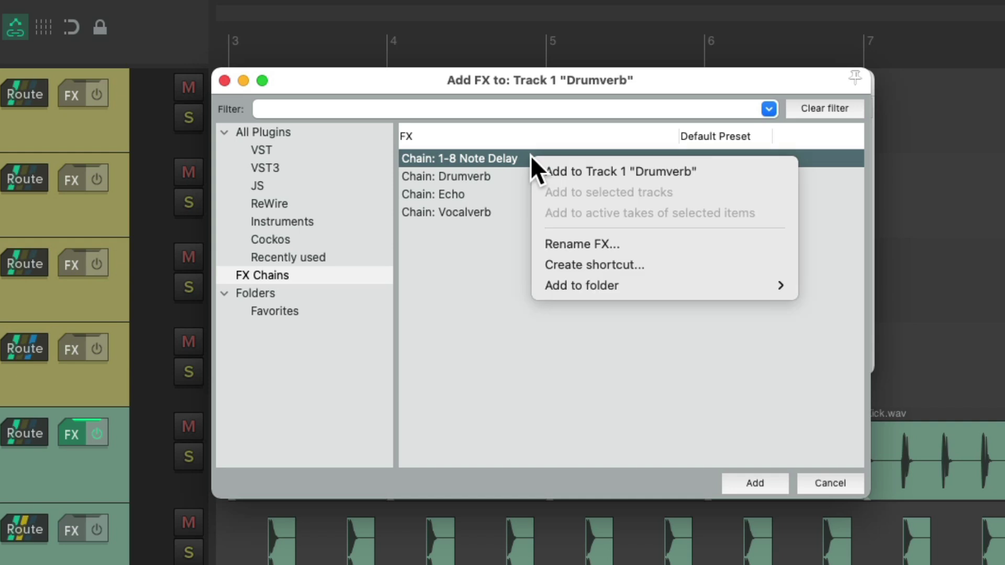
left_click(627, 263)
key("ctrl+1")
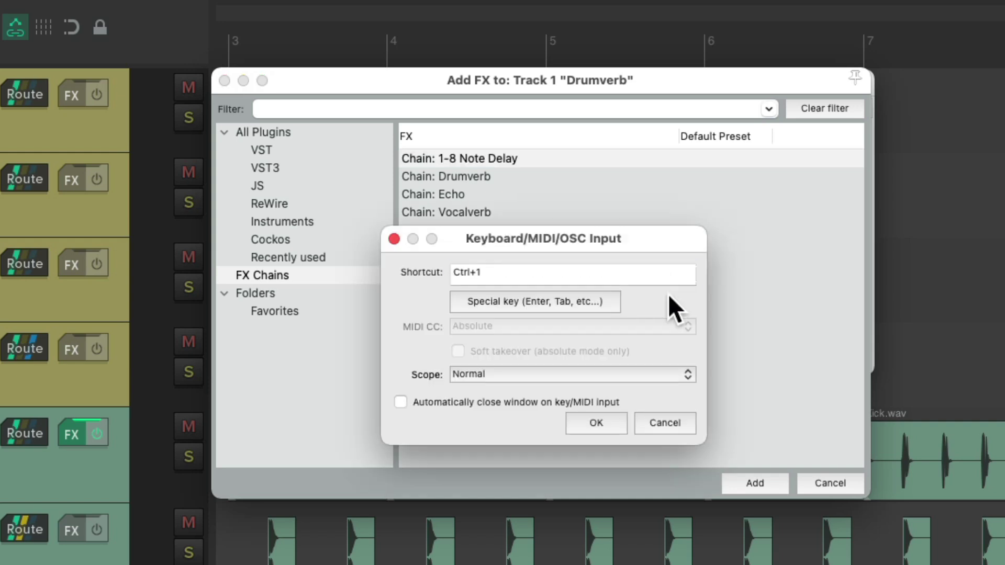
key("Return")
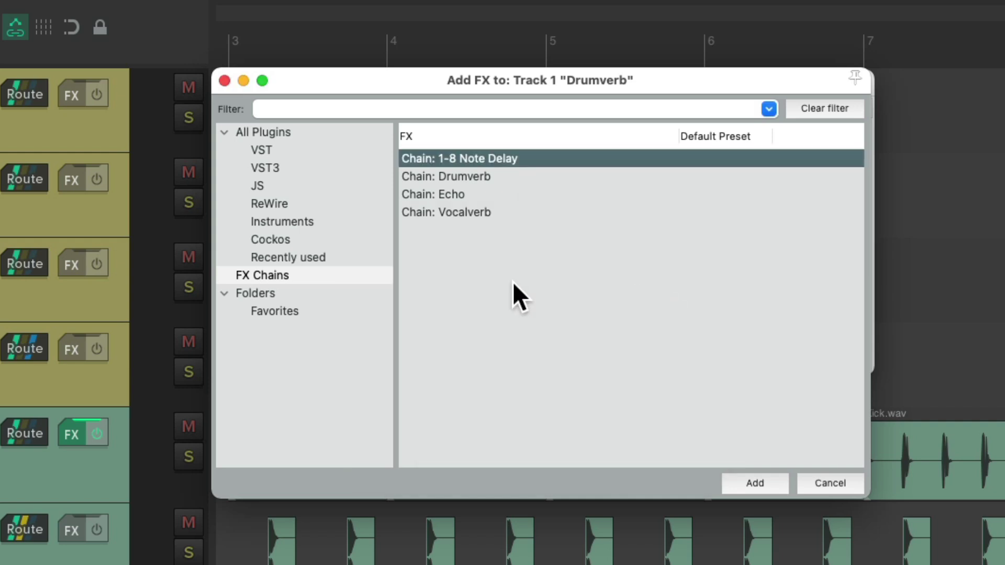
key("Escape")
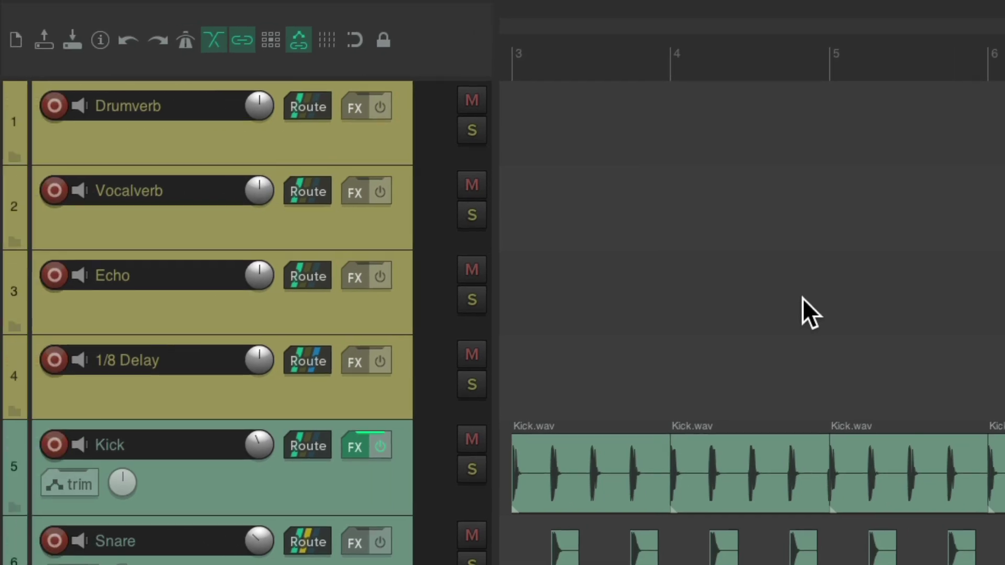
- Reload the Drumverb and Vocalverb chains onto their tracks using the assigned shortcuts
left_click(383, 142)
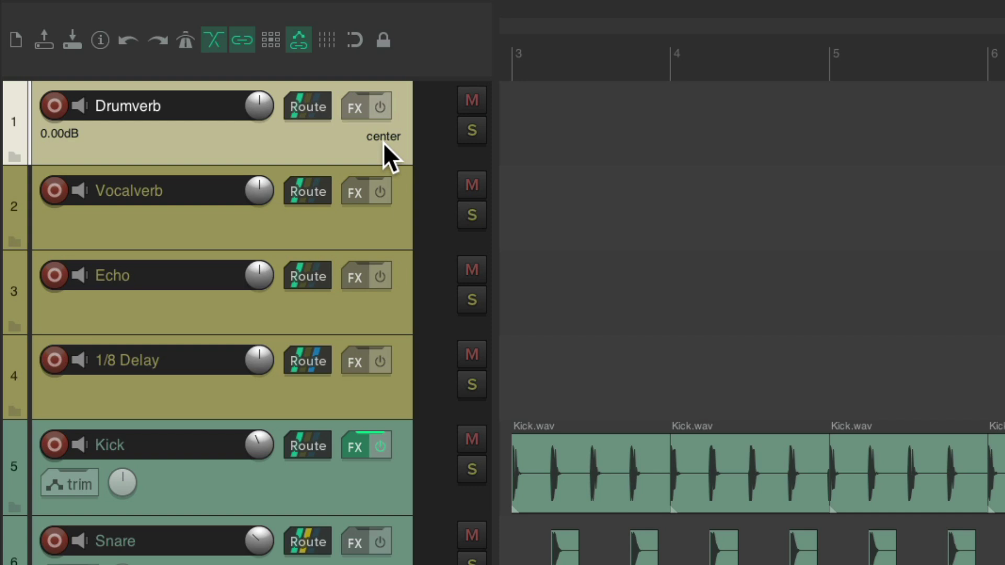
key("f")
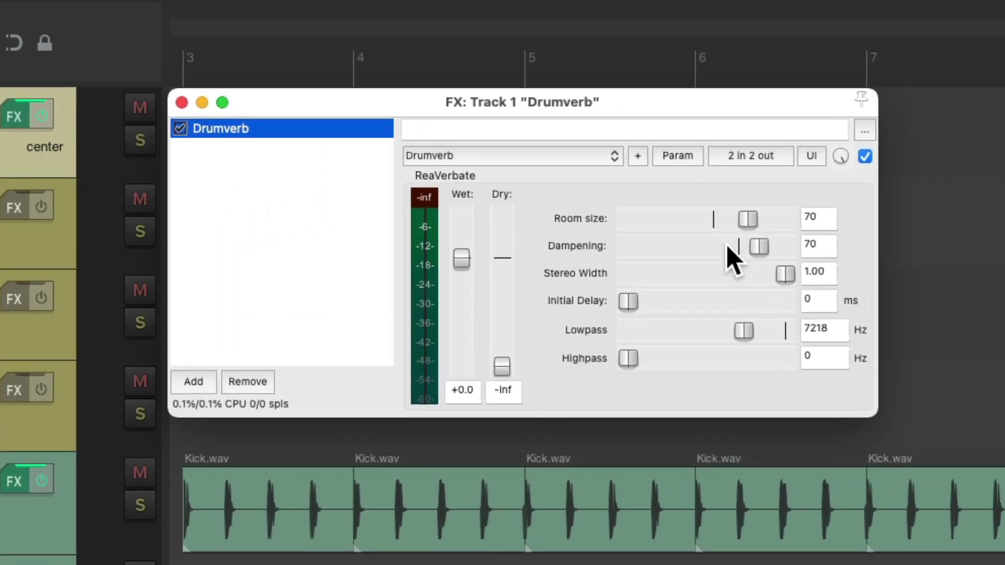
key("Escape")
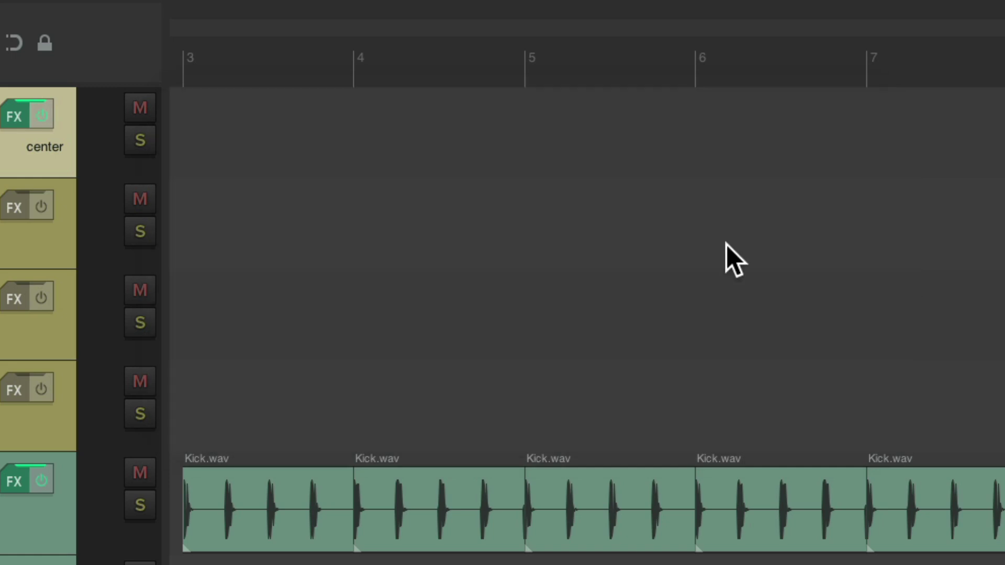
left_click(397, 215)
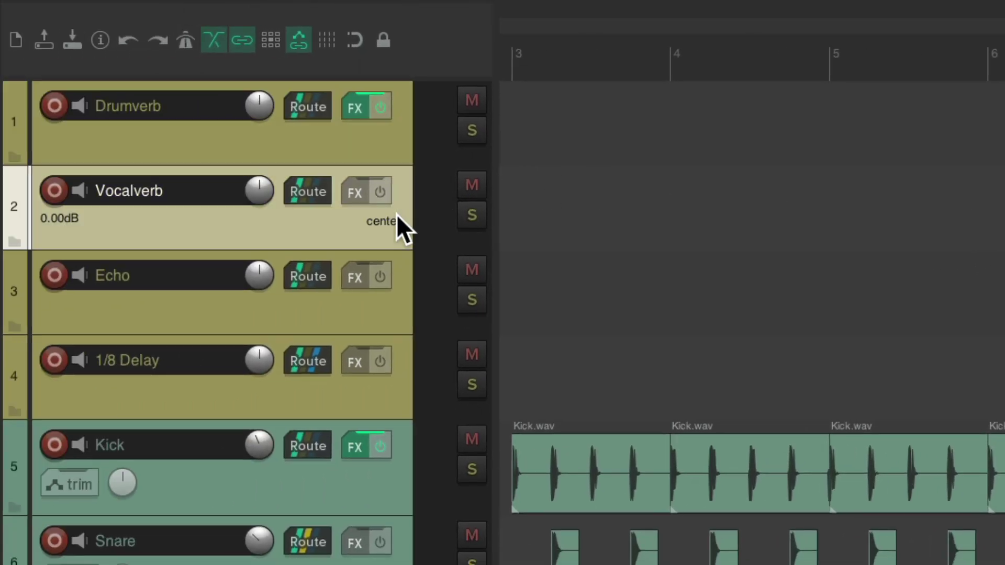
key("f")
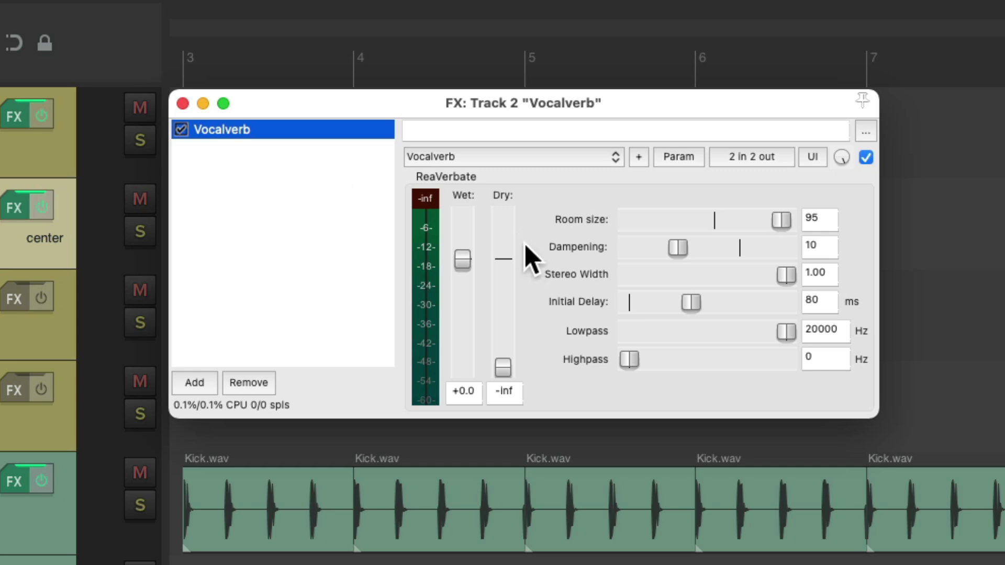
key("Escape")
- Reload the Echo chain and the 1-8 Note Delay chain onto their tracks via shortcuts
left_click(390, 308)
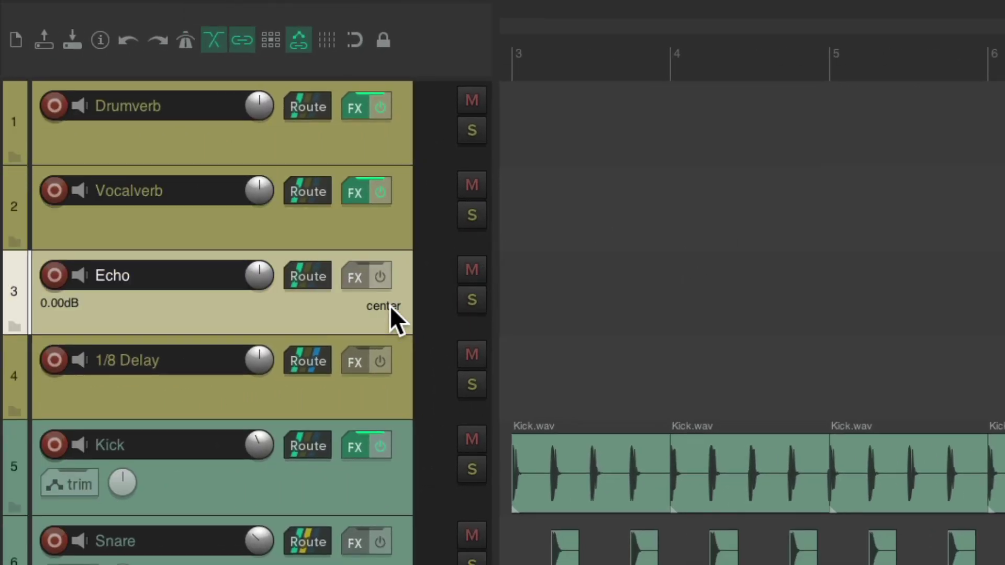
key("f")
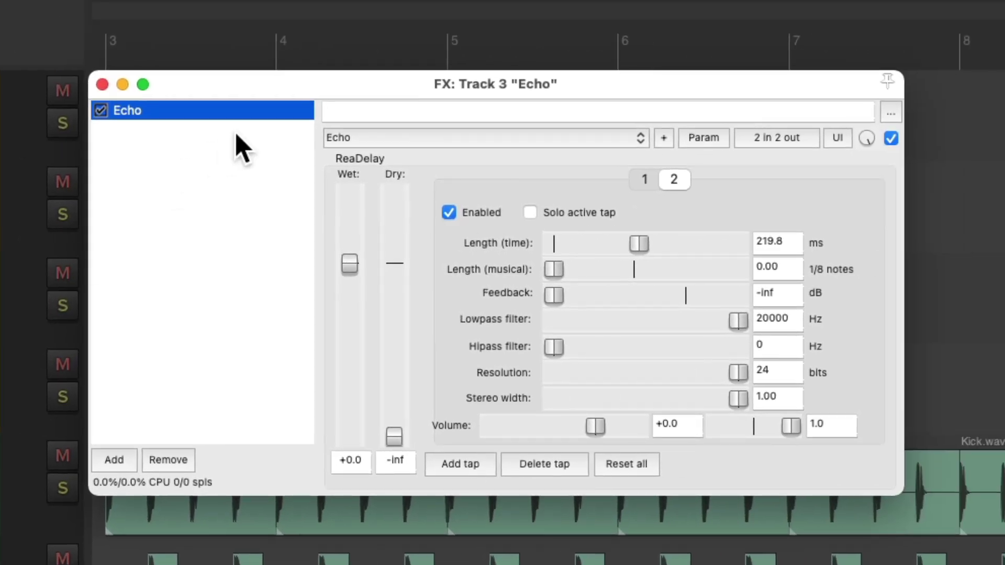
key("Escape")
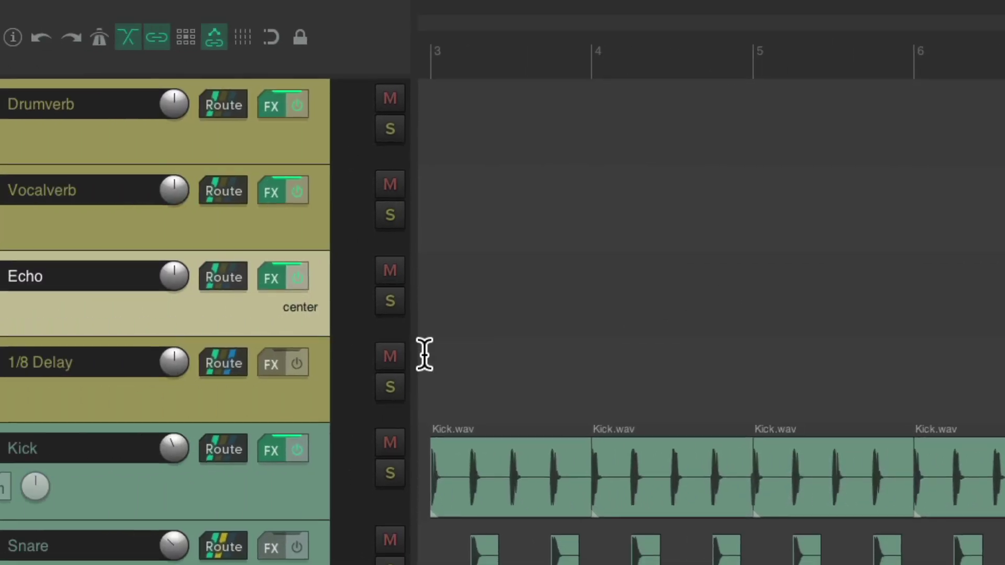
left_click(374, 391)
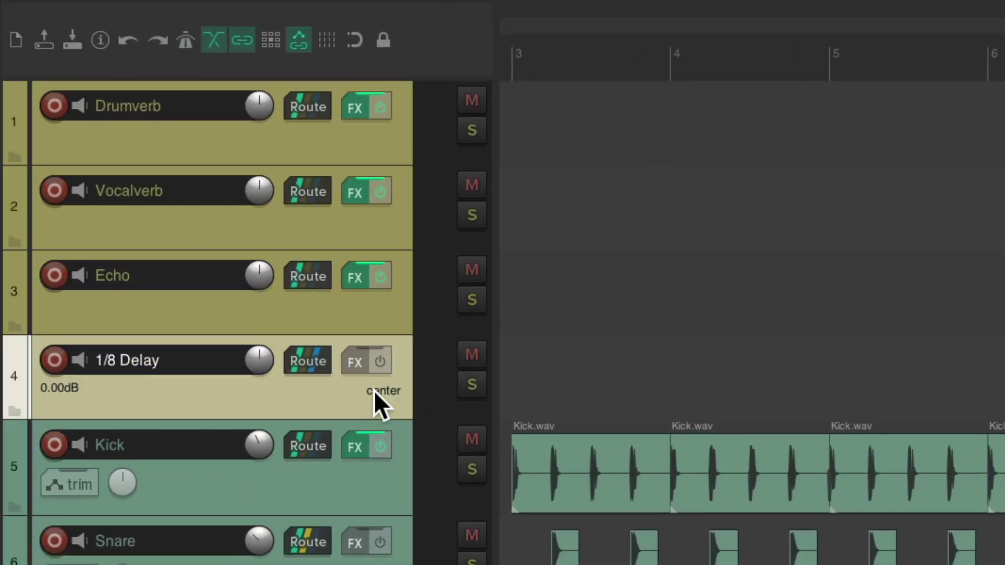
key("f")
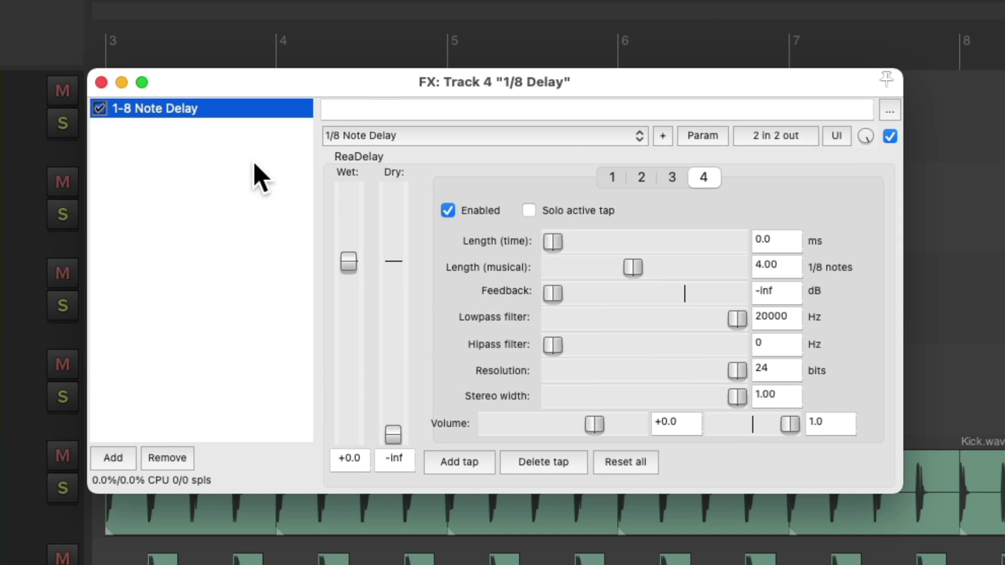